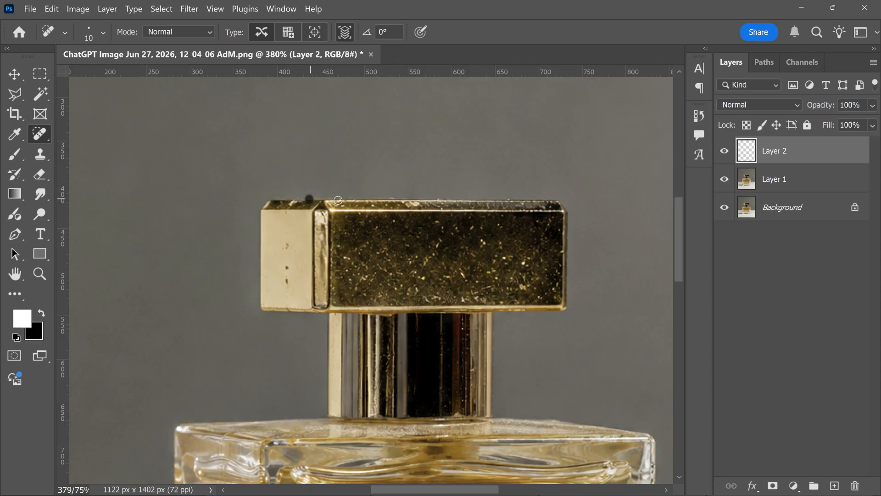
# Remove the specks along the cap's upper edge and at the top of the neck with the Spot Healing Brush
pyautogui.click(392, 198)
pyautogui.click(340, 197)
pyautogui.click(332, 199)
pyautogui.click(390, 317)
# Select the cap's large speckled front face by outlining its four corners with the Polygonal Lasso
pyautogui.click(20, 98)
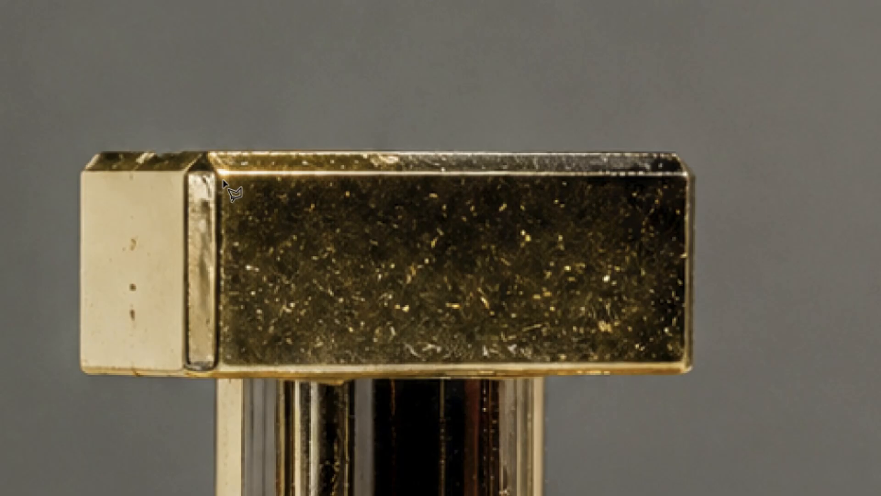
pyautogui.click(332, 214)
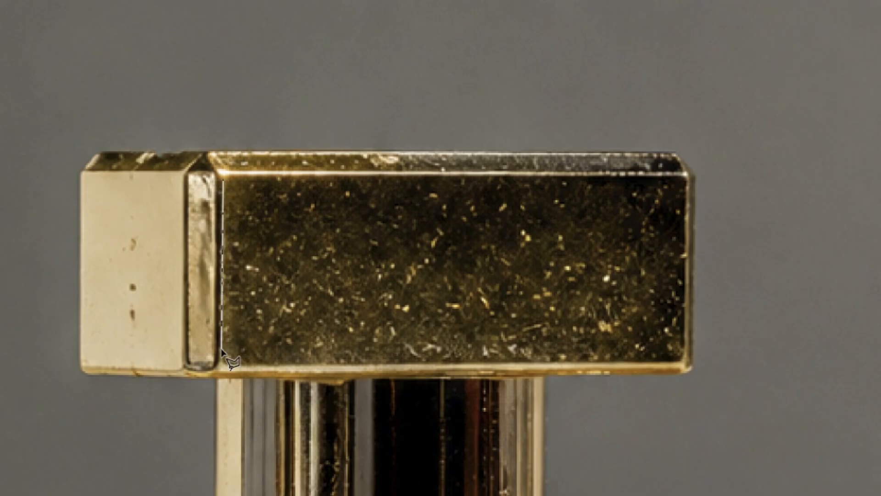
pyautogui.click(225, 364)
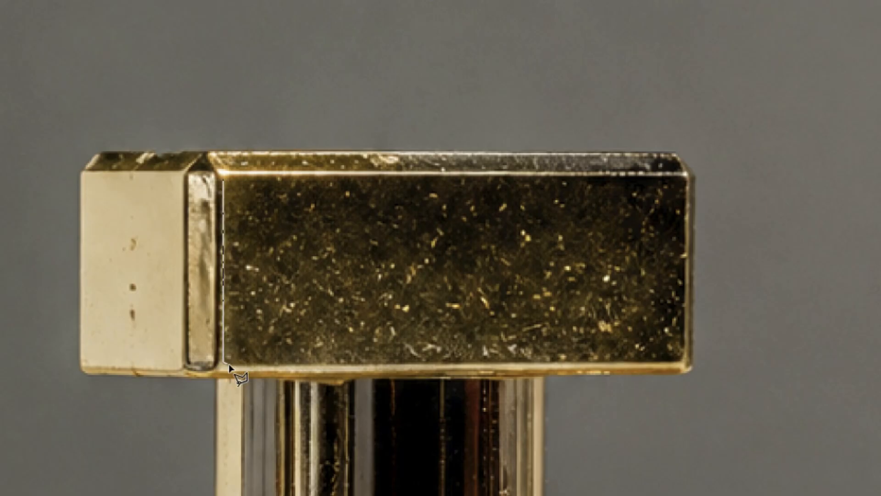
pyautogui.click(683, 359)
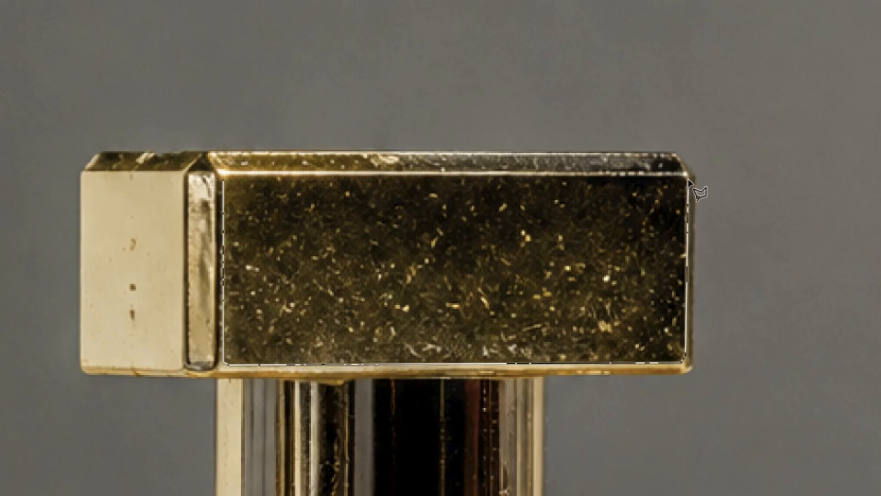
pyautogui.click(688, 179)
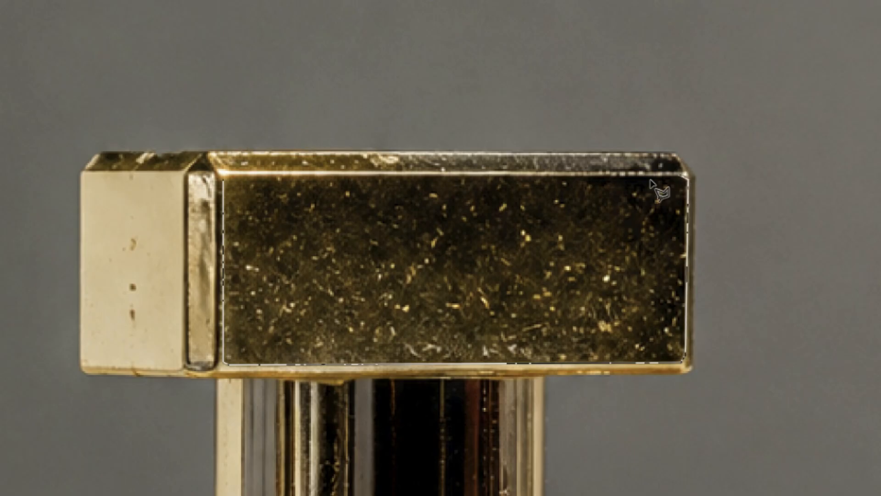
pyautogui.click(232, 176)
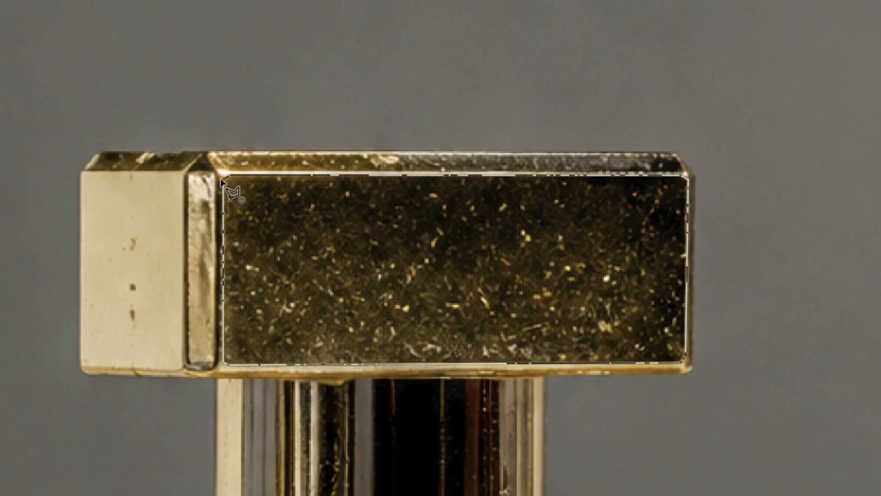
pyautogui.click(224, 183)
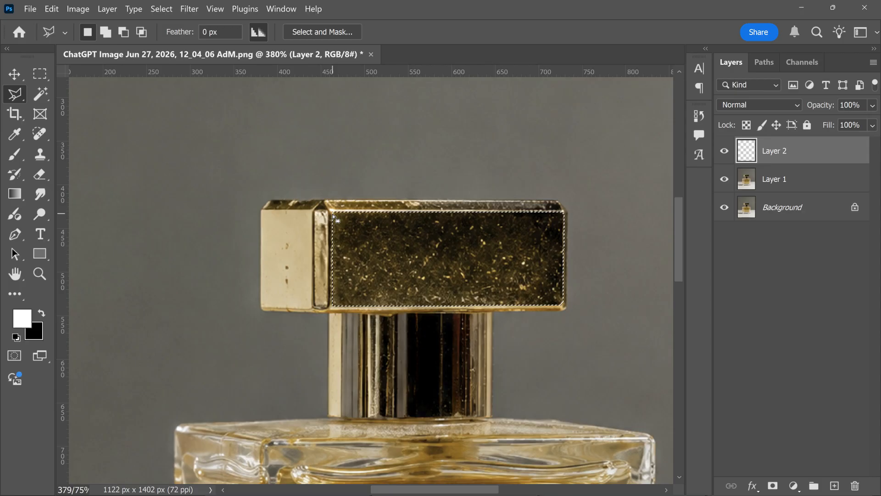
# Feather the selection of the cap's front face by a small radius
pyautogui.rightClick(266, 214)
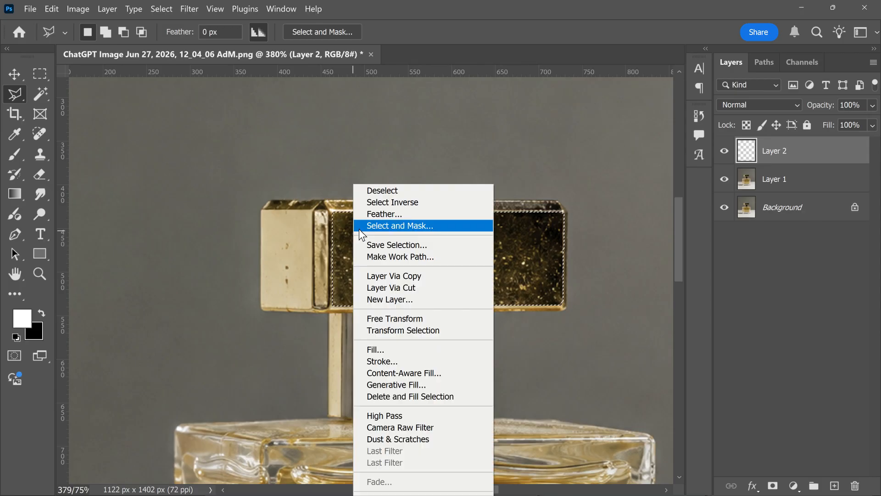
pyautogui.click(376, 214)
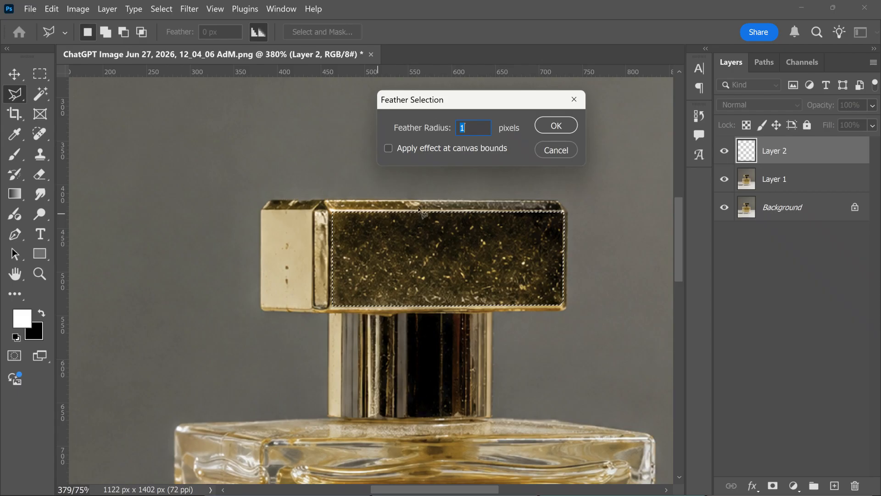
pyautogui.write('5')
pyautogui.click(556, 126)
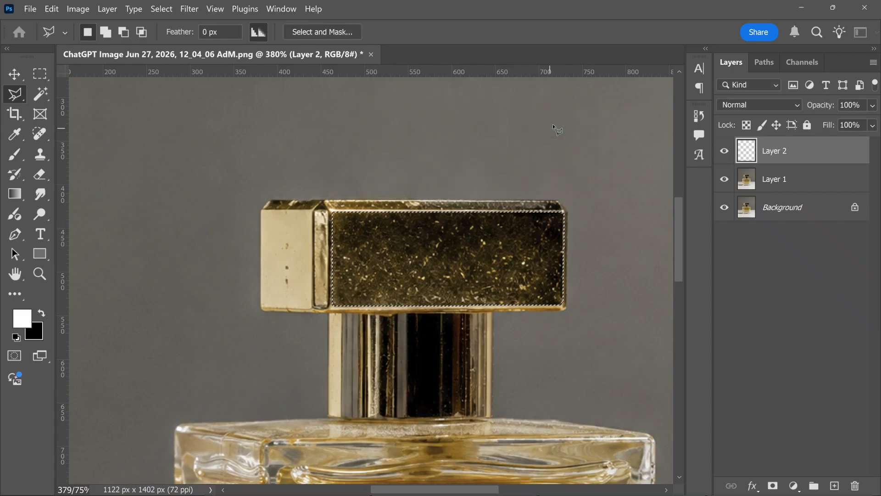
# Add a linear Gradient fill layer over the selection at an angle of -131.05°, using the black-to-white preset from Basics
pyautogui.click(794, 485)
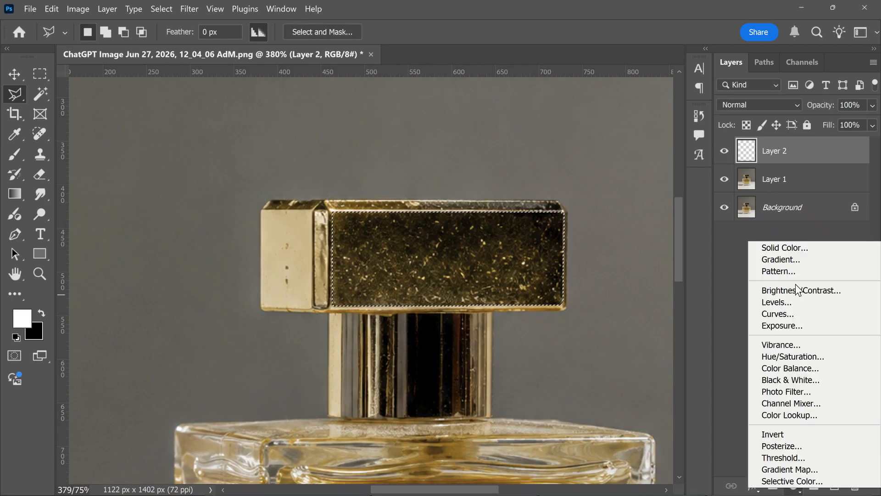
pyautogui.click(795, 262)
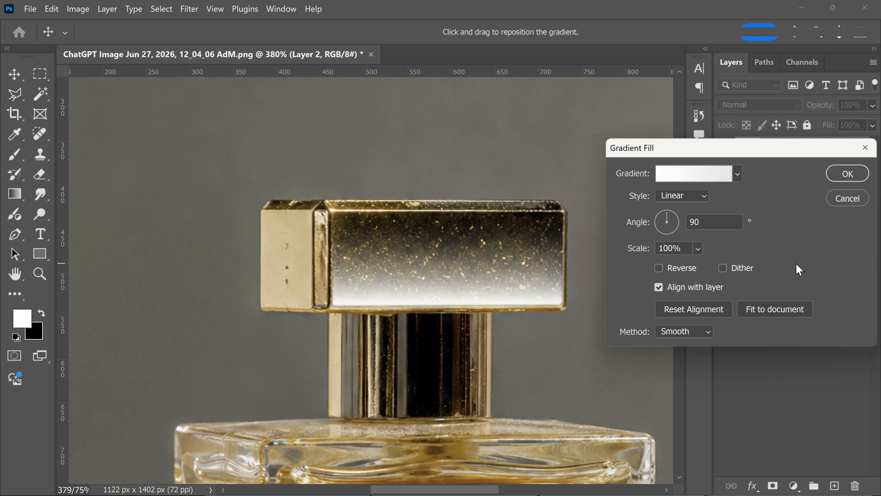
pyautogui.click(688, 178)
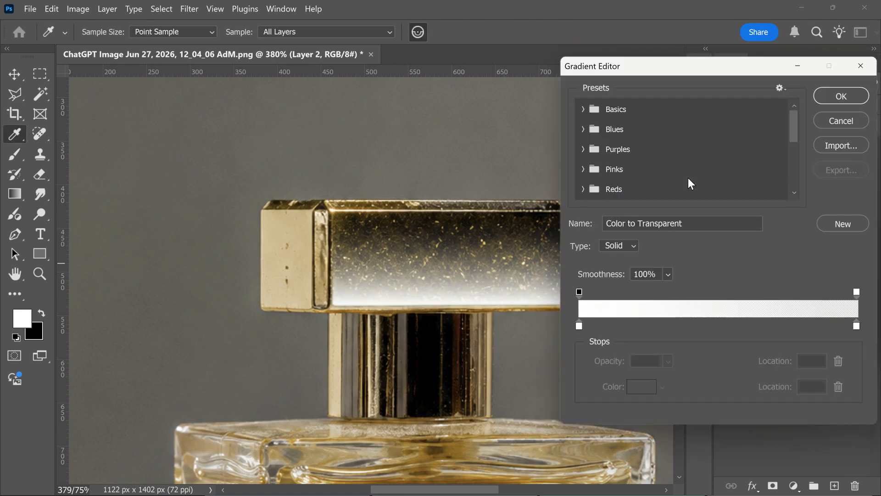
pyautogui.click(585, 111)
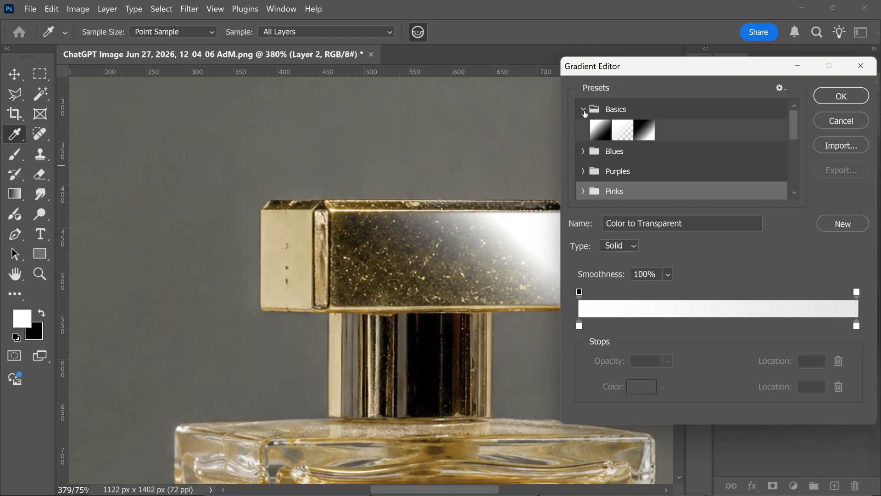
pyautogui.click(649, 133)
# Change the gradient's black colour stop to brown #775532
pyautogui.doubleClick(579, 326)
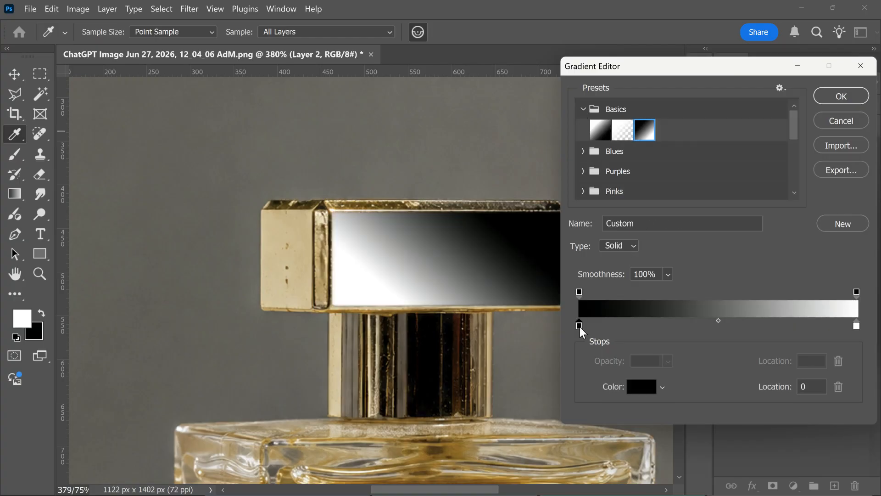
pyautogui.write('77')
pyautogui.write('5522')
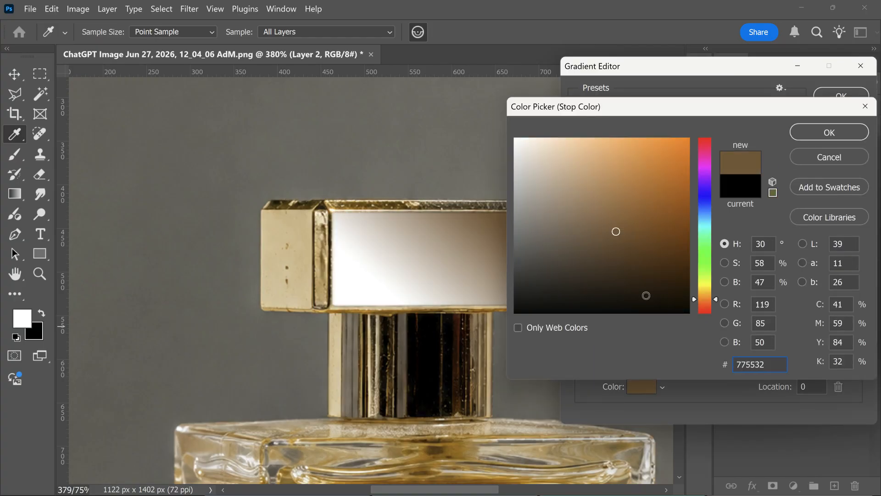
pyautogui.click(798, 139)
# Change the gradient's white colour stop to light gold #d3b889 and accept the edited gradient
pyautogui.doubleClick(857, 324)
pyautogui.write('d3b889')
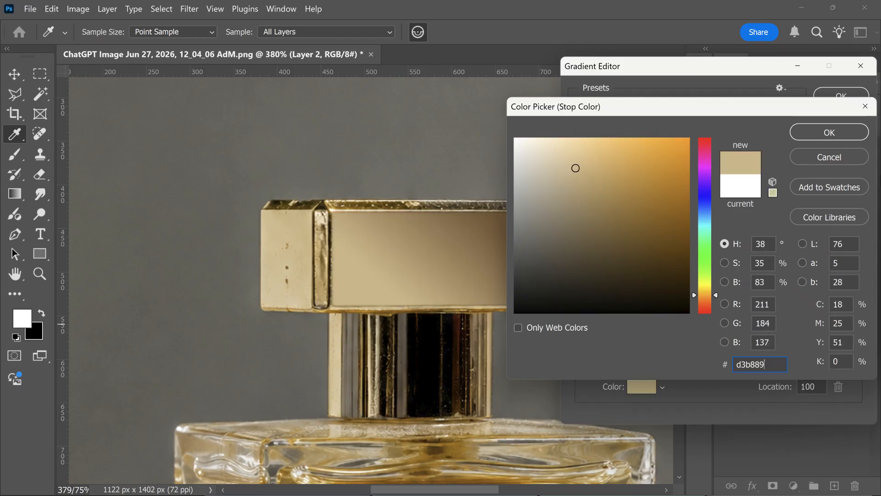
pyautogui.click(845, 128)
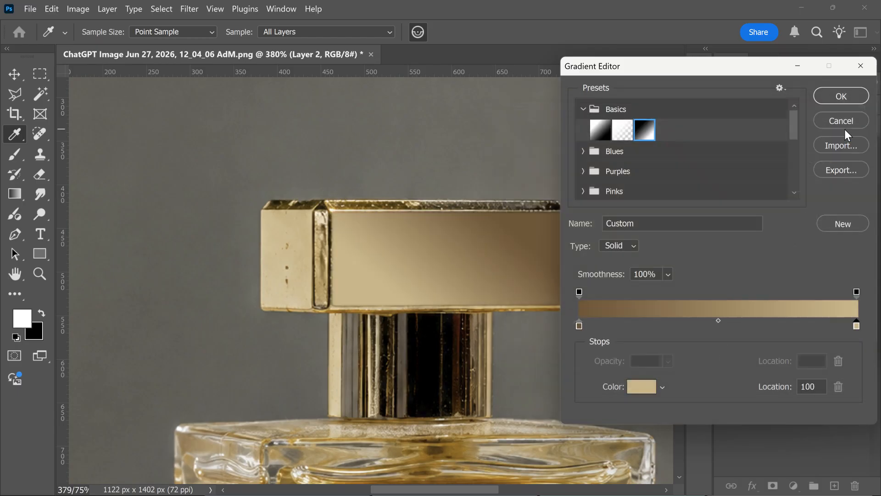
pyautogui.click(844, 97)
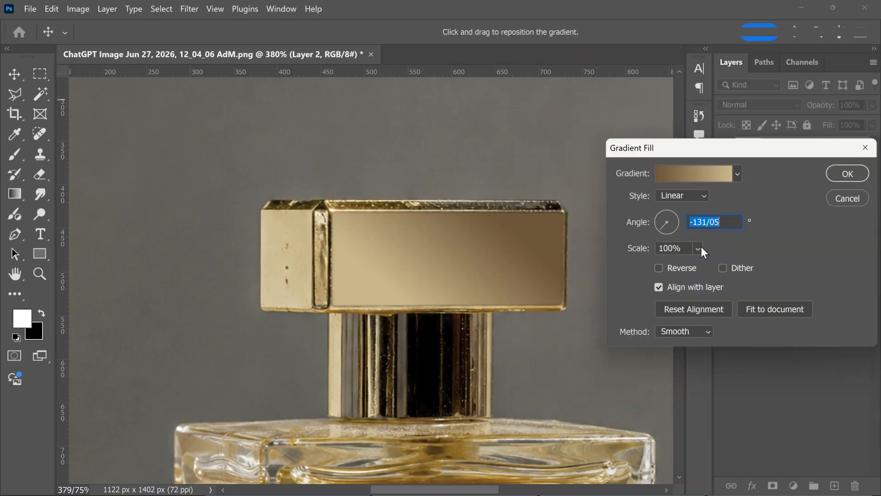
# Set the gradient fill's scale to 88% and apply it to the front face
pyautogui.moveTo(698, 248); pyautogui.dragTo(720, 265)
pyautogui.click(845, 180)
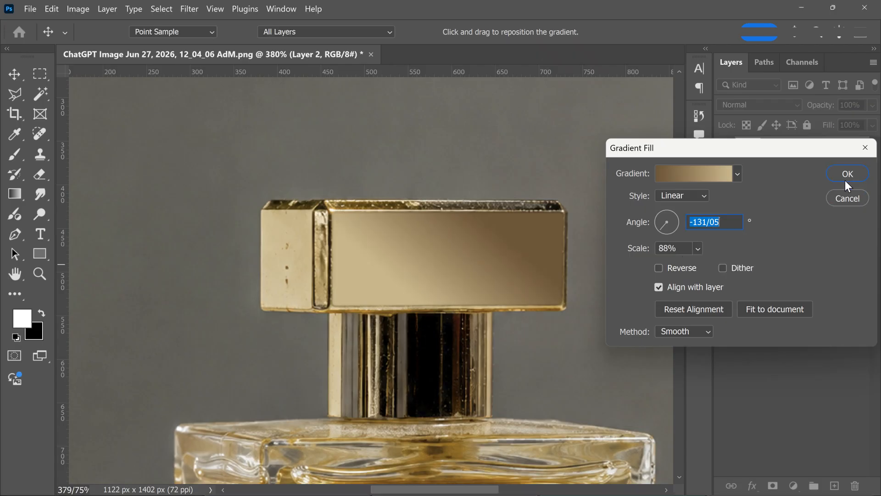
pyautogui.click(844, 180)
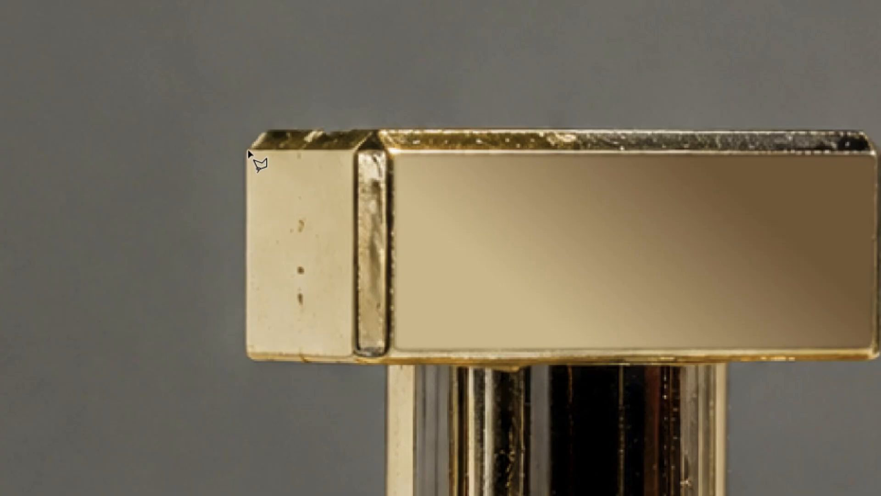
# Select the cap's narrow pale side face by outlining its four corners with the Polygonal Lasso
pyautogui.click(248, 152)
pyautogui.click(357, 150)
pyautogui.click(350, 354)
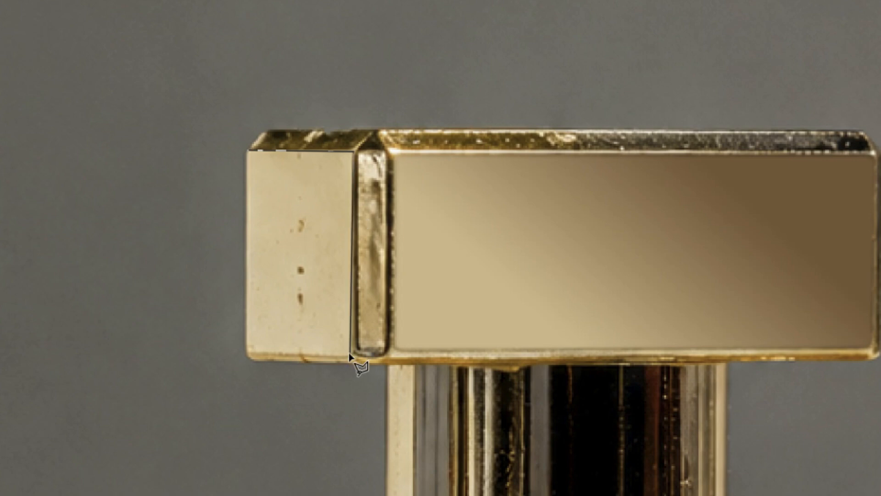
pyautogui.click(246, 354)
pyautogui.click(248, 151)
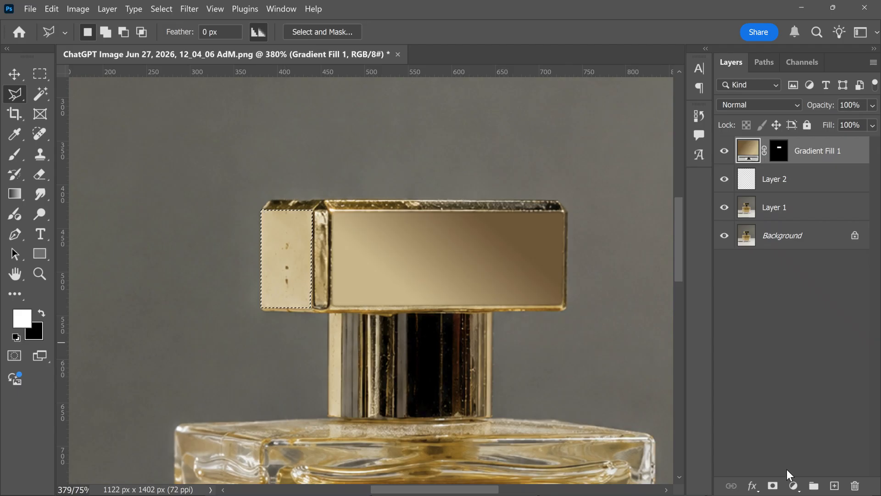
# Add a Gradient fill layer over the selected side face using the black-to-white preset from Basics
pyautogui.click(794, 486)
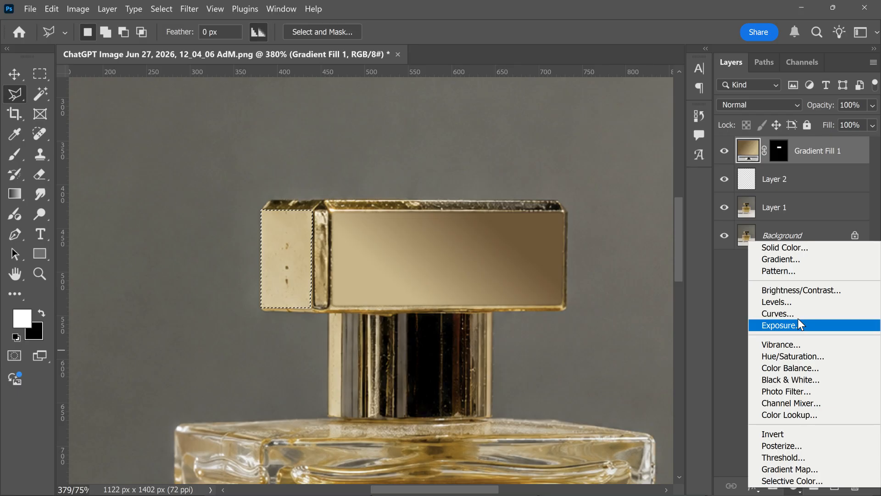
pyautogui.click(780, 259)
pyautogui.click(696, 174)
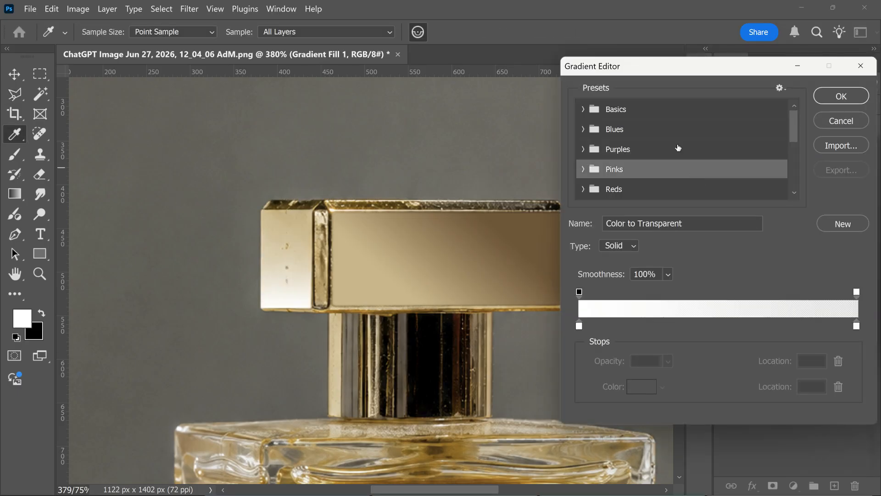
pyautogui.click(661, 113)
pyautogui.click(644, 130)
# Change the side-face gradient's black colour stop to pale beige #decbb2, starting from a colour sampled on the front face
pyautogui.doubleClick(579, 325)
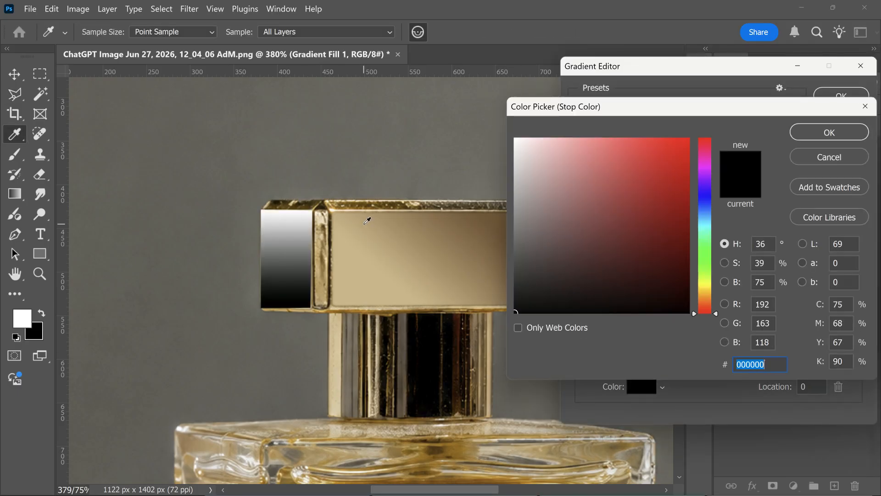
pyautogui.click(367, 219)
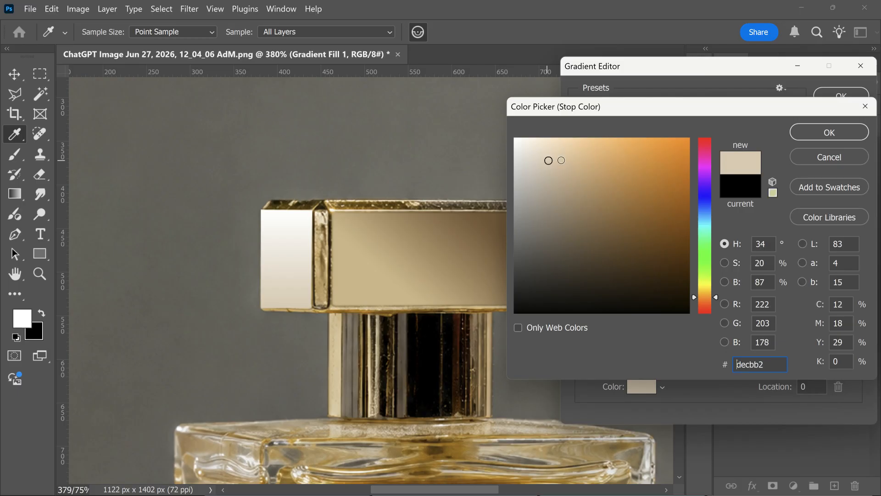
pyautogui.click(849, 132)
# Recolour the side-face gradient's white stop with a cream tone, sampling the bright highlight at the front face's upper corner
pyautogui.doubleClick(858, 327)
pyautogui.click(335, 208)
pyautogui.click(334, 210)
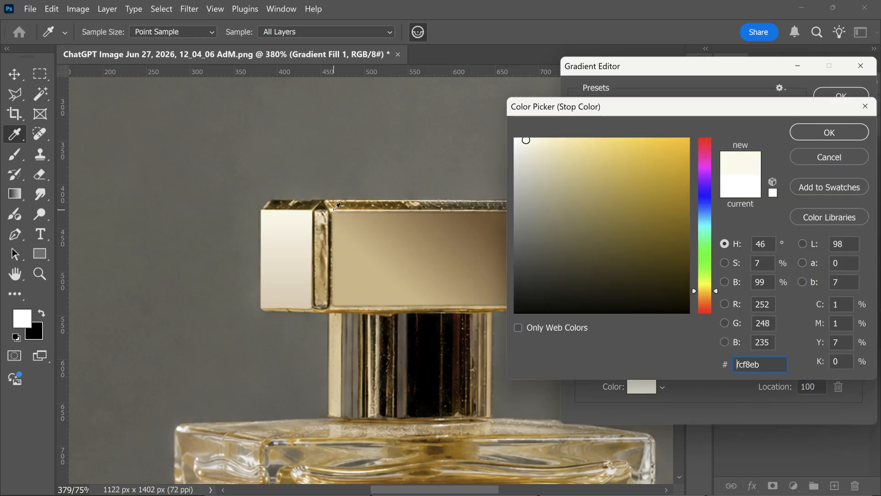
pyautogui.click(328, 216)
pyautogui.press('Return')
# Set the side-face gradient's darker colour stop to warm beige #debf97 and apply the fill with its 90° angle
pyautogui.doubleClick(579, 325)
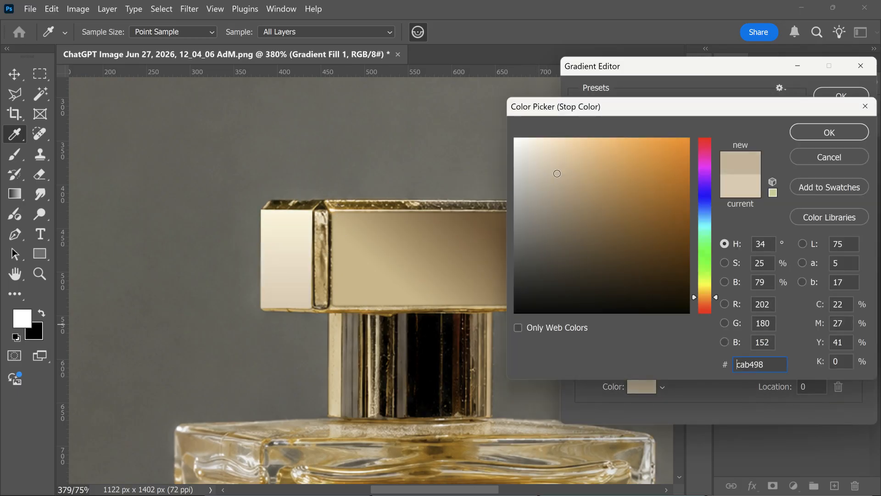
pyautogui.moveTo(557, 174); pyautogui.dragTo(570, 160)
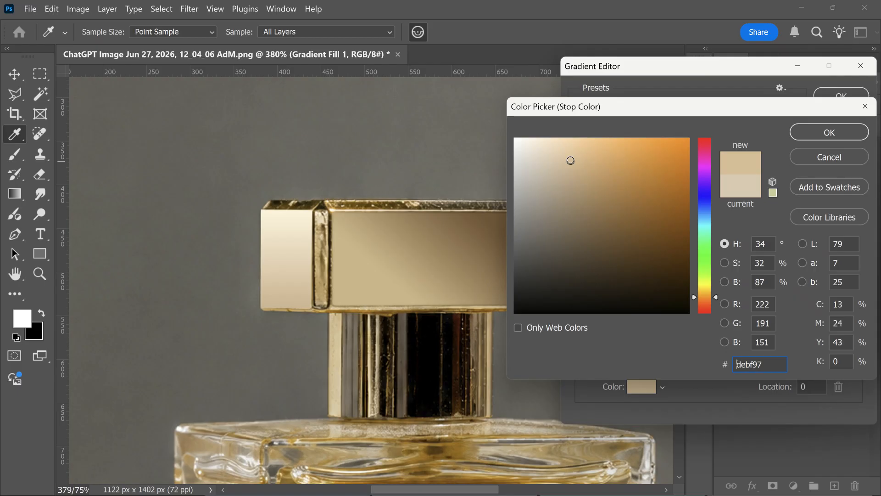
pyautogui.click(812, 135)
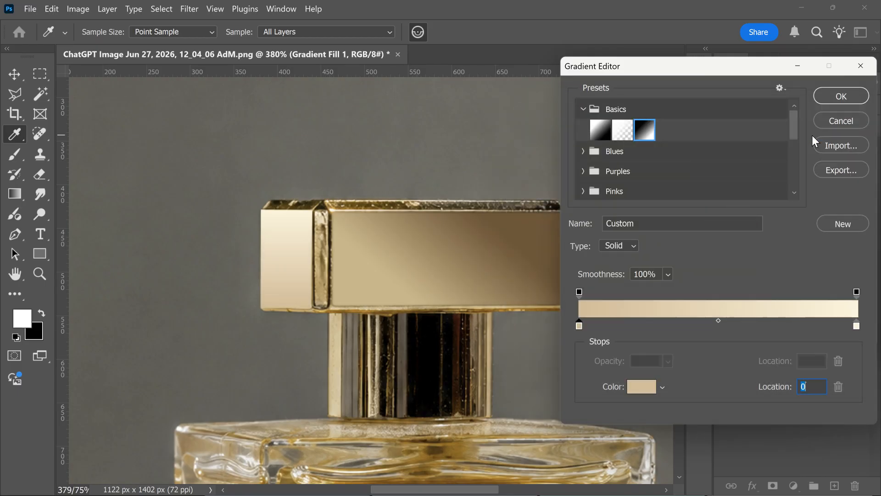
pyautogui.click(836, 103)
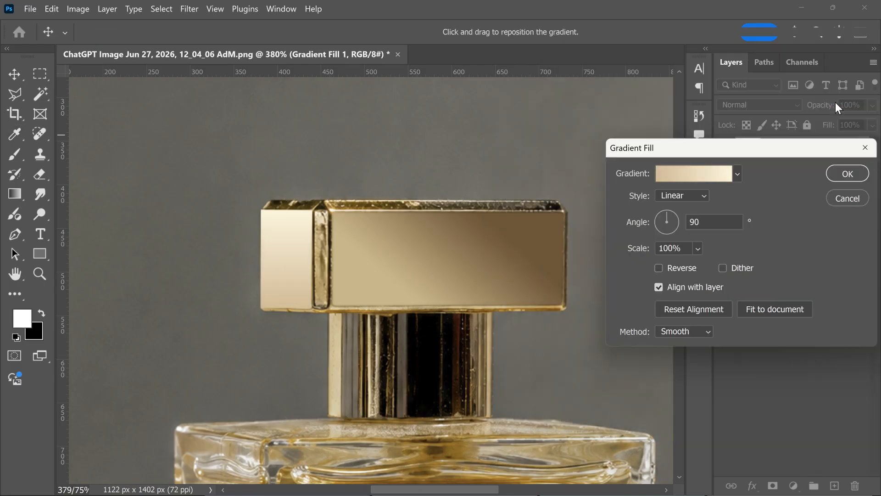
pyautogui.click(842, 173)
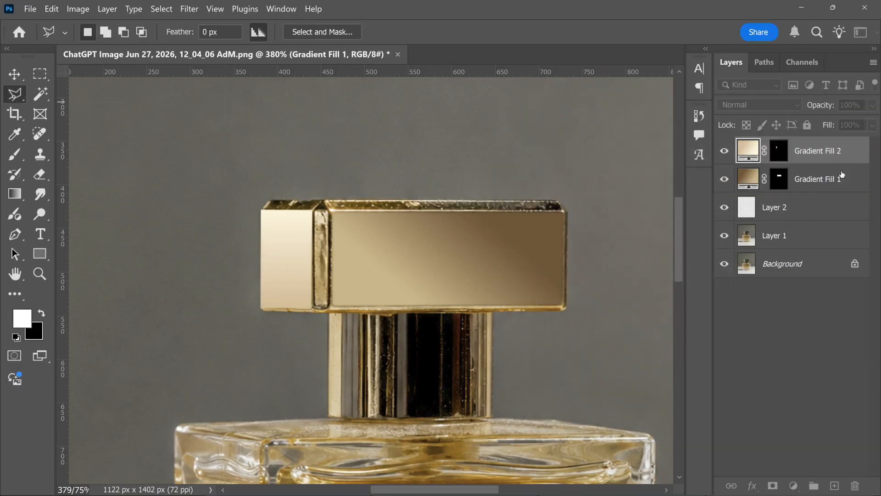
# Paint black with a 9 px brush on the Gradient Fill 2 mask to trim the fill along the side face's edges
pyautogui.click(786, 160)
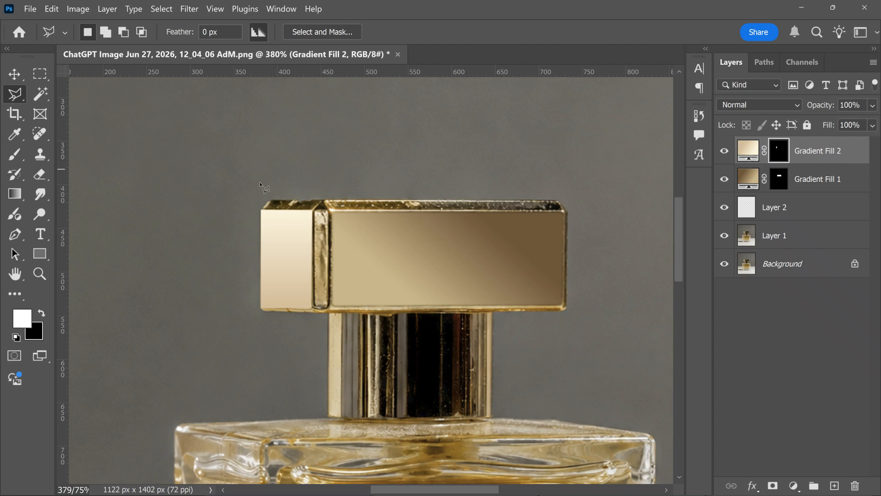
pyautogui.press('b')
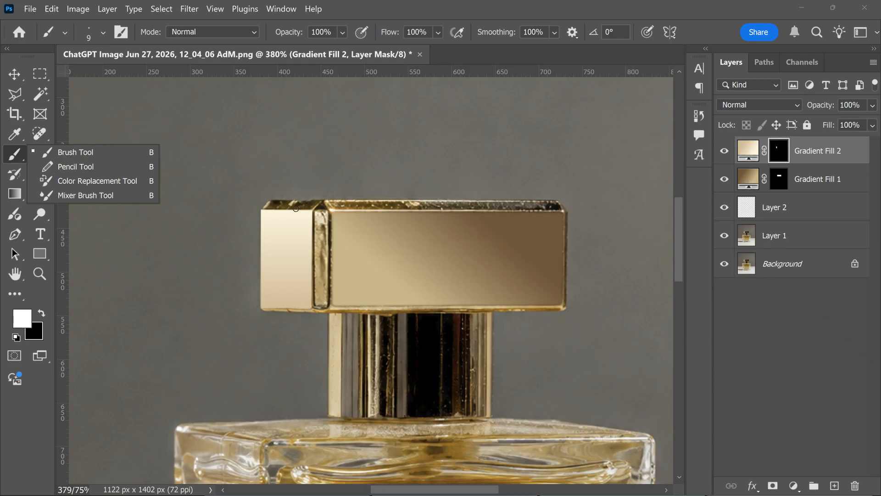
pyautogui.scroll(3, 312, 130)
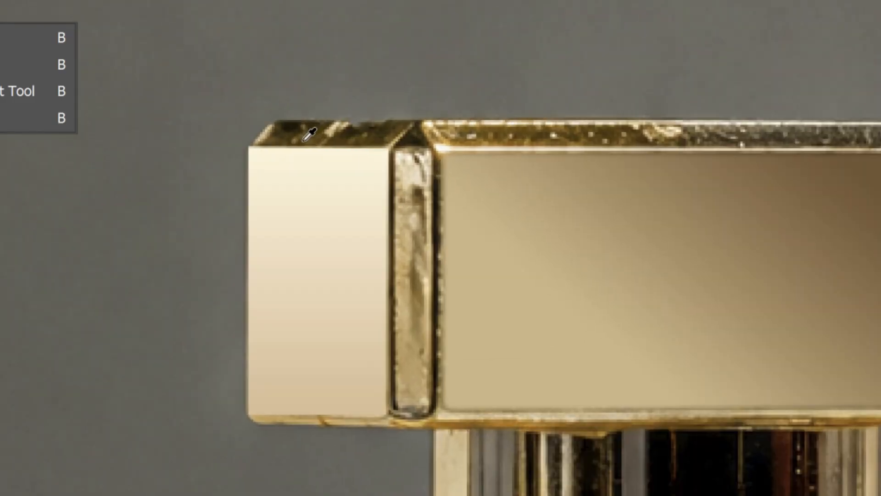
pyautogui.click(385, 147)
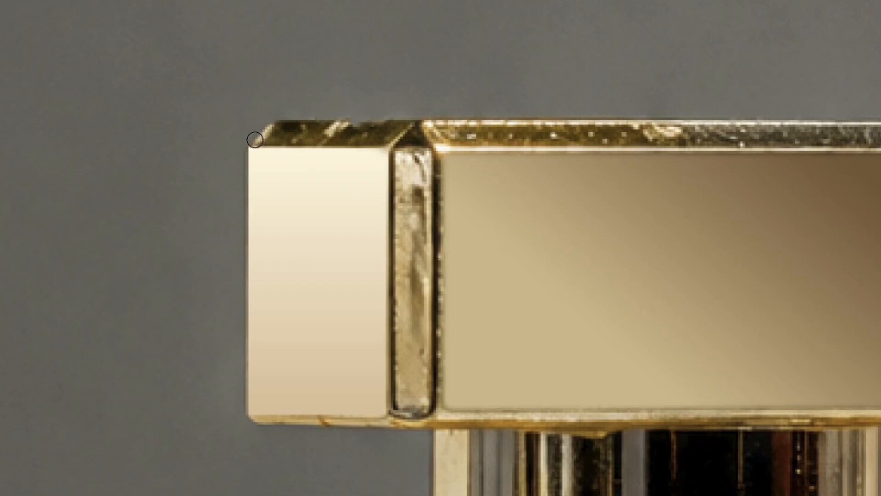
pyautogui.keyDown('shift'); pyautogui.click(385, 144); pyautogui.keyUp('shift')
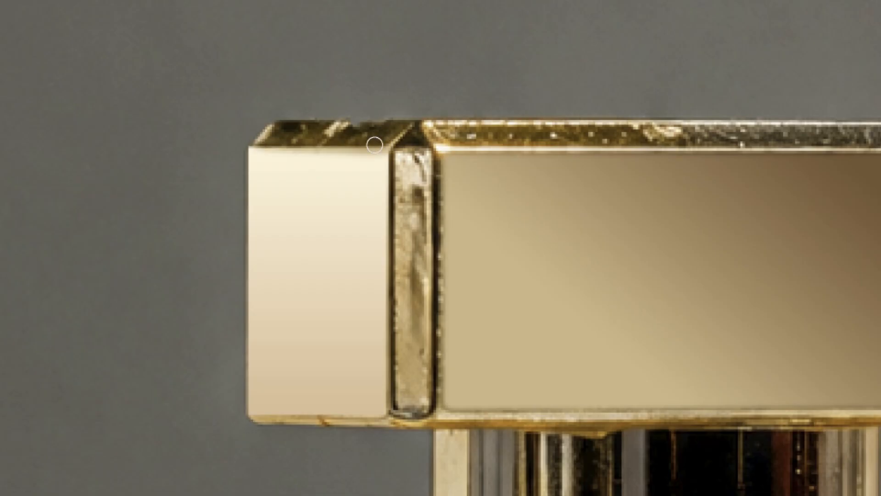
pyautogui.click(244, 144)
pyautogui.keyDown('shift'); pyautogui.click(245, 414); pyautogui.keyUp('shift')
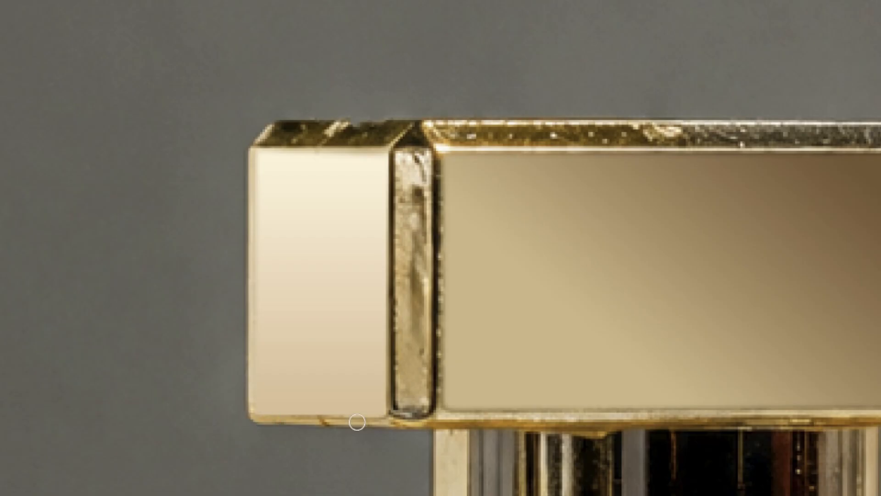
pyautogui.keyDown('shift'); pyautogui.click(378, 422); pyautogui.keyUp('shift')
pyautogui.scroll(-2, 332, 409)
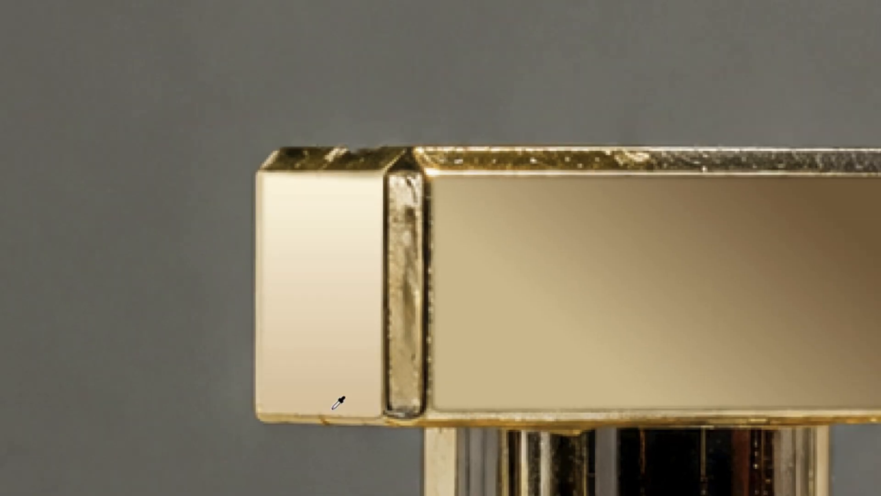
pyautogui.moveTo(476, 372); pyautogui.dragTo(454, 380)
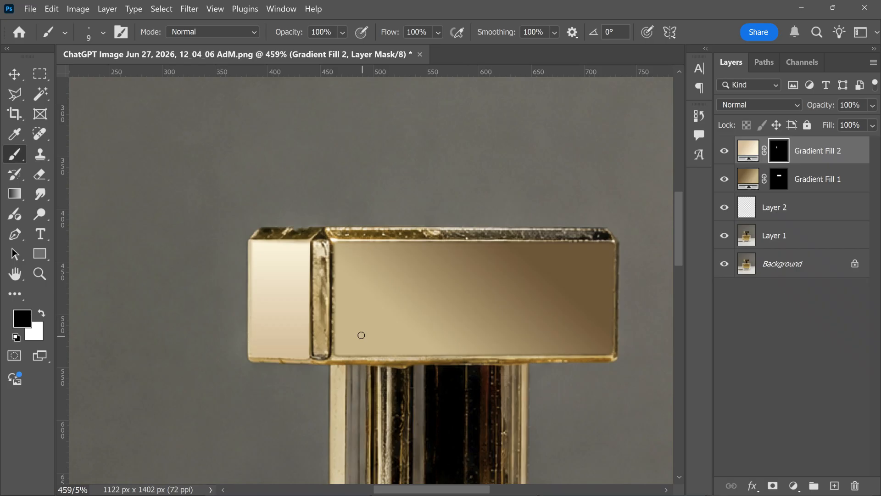
# Select the bevel above the cap's side face with the Polygonal Lasso and feather the selection by 1 pixel
pyautogui.rightClick(17, 99)
pyautogui.press('l')
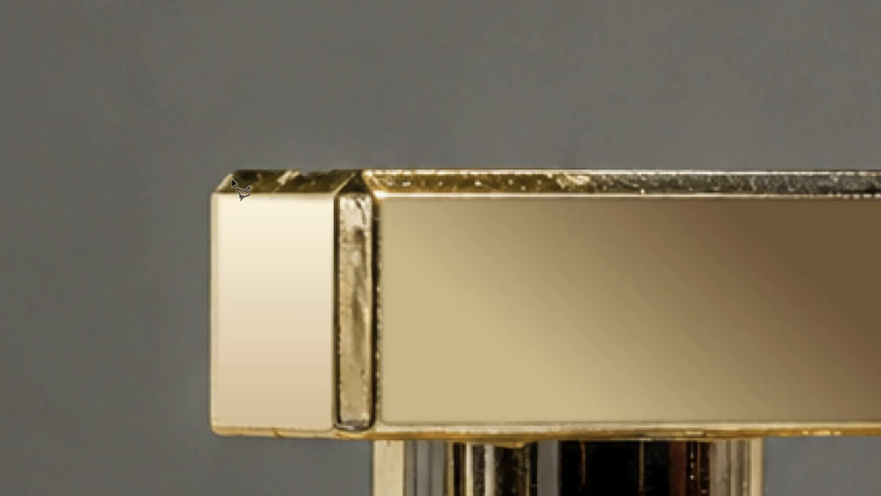
pyautogui.click(252, 238)
pyautogui.click(260, 227)
pyautogui.click(296, 227)
pyautogui.click(354, 172)
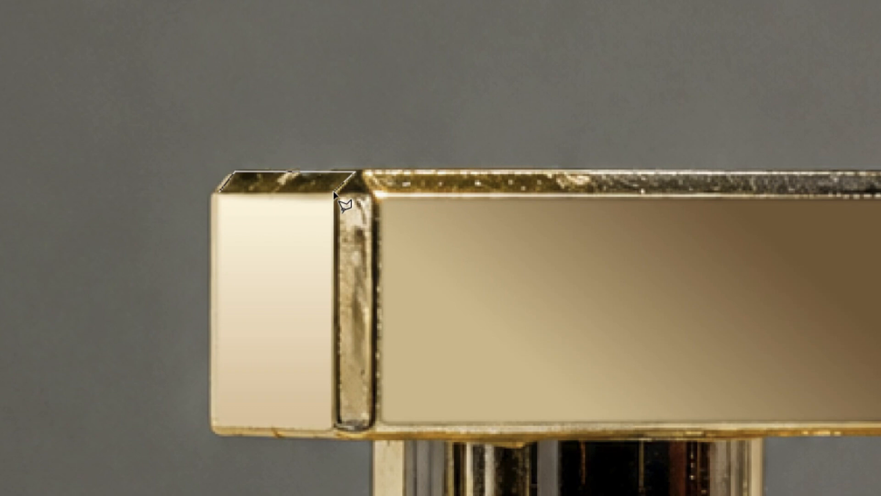
pyautogui.click(334, 193)
pyautogui.click(221, 191)
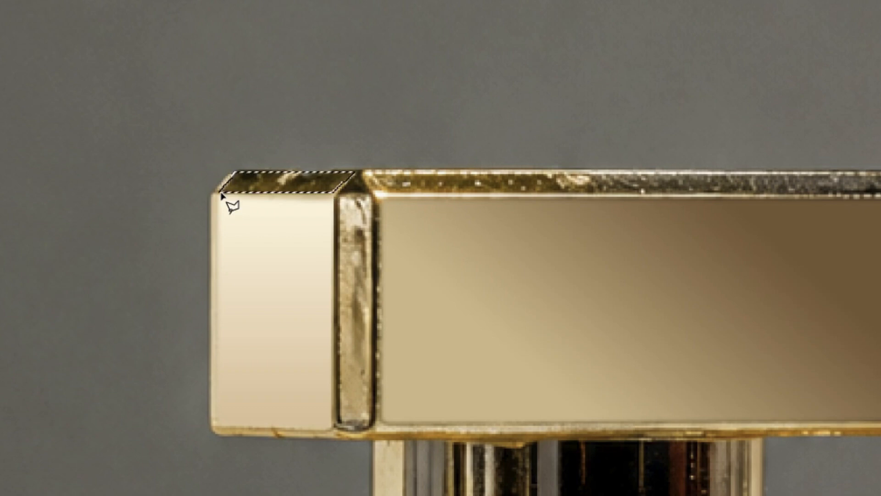
pyautogui.rightClick(235, 189)
pyautogui.click(288, 214)
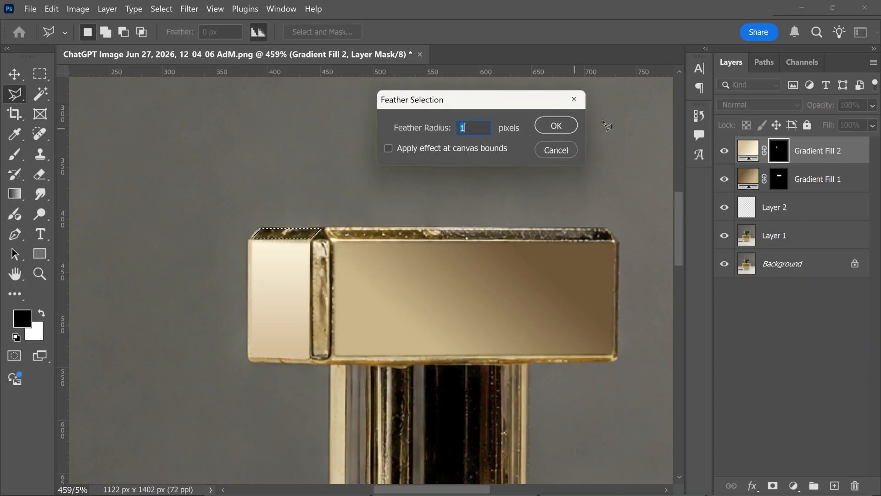
pyautogui.click(566, 122)
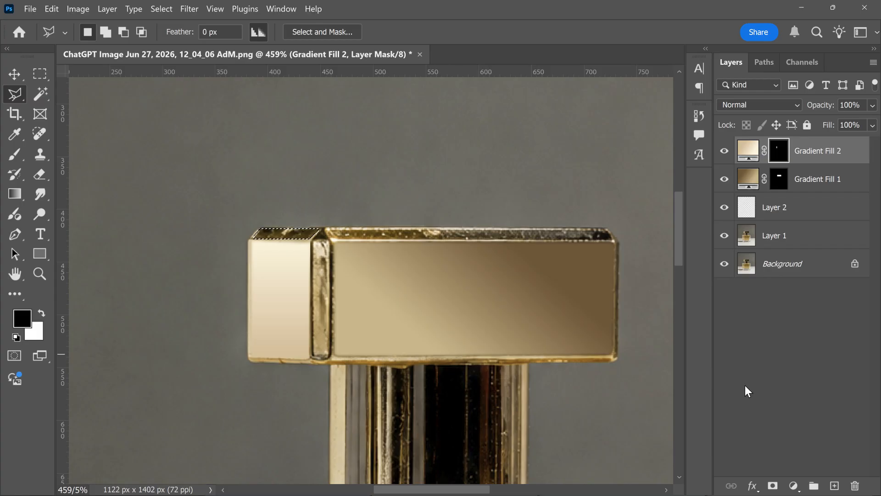
# Add a Gradient fill layer over the selected side bevel using the Black, White preset from Basics
pyautogui.click(794, 486)
pyautogui.click(780, 263)
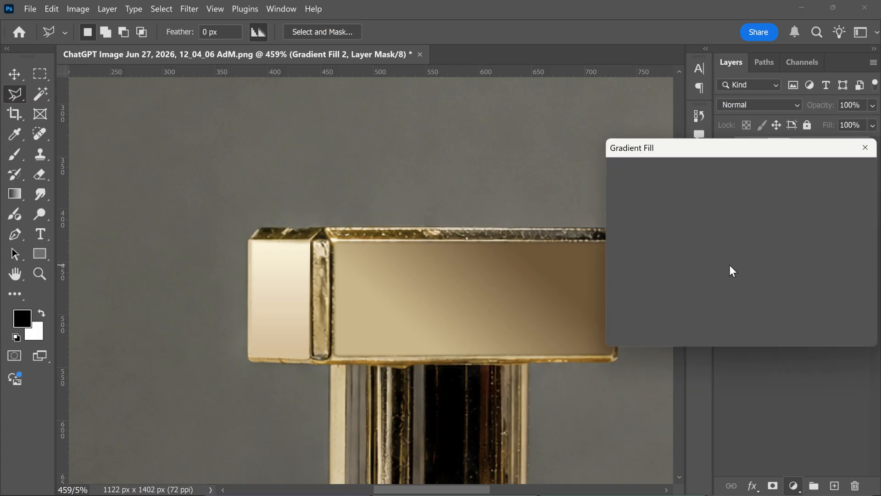
pyautogui.click(683, 179)
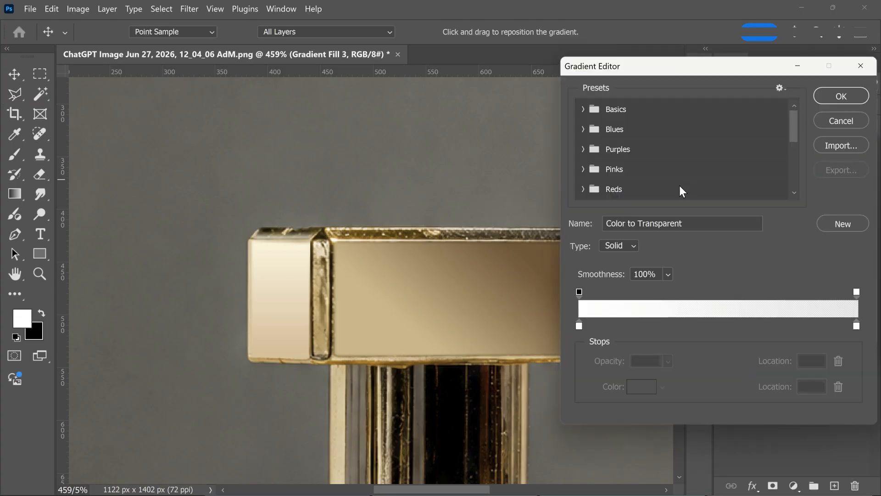
pyautogui.click(597, 108)
pyautogui.click(644, 131)
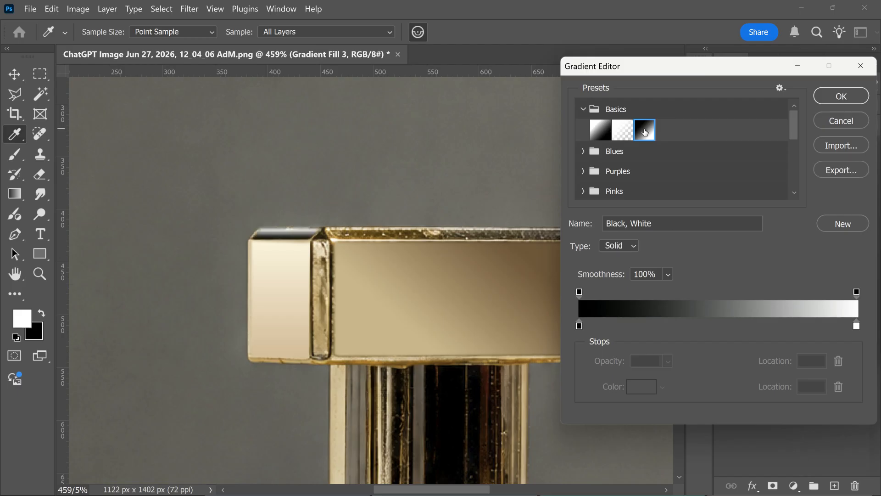
# Recolour the side bevel gradient's black stop with a very dark brown sampled from the narrow vertical corner strip
pyautogui.click(579, 325)
pyautogui.doubleClick(579, 326)
pyautogui.click(325, 261)
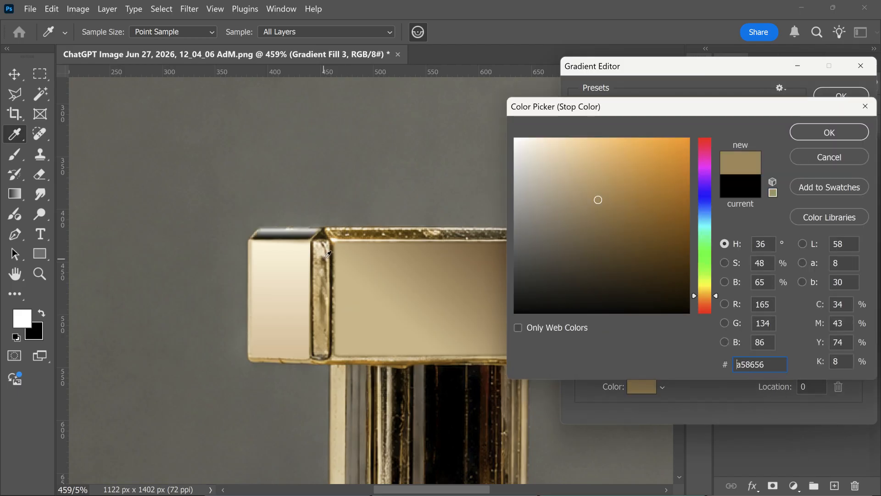
pyautogui.click(324, 260)
pyautogui.click(324, 258)
pyautogui.click(816, 136)
# Recolour the side bevel gradient's white stop with a warm brown sampled beside the vertical corner strip, and accept the gradient
pyautogui.click(854, 327)
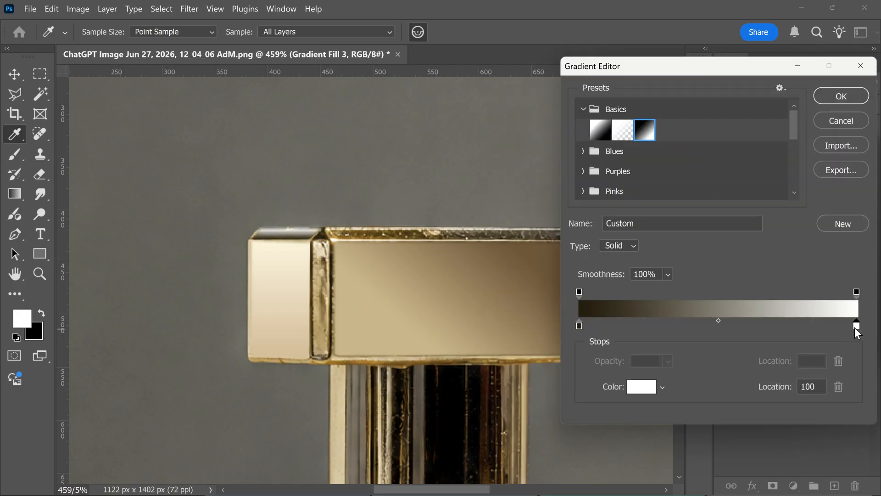
pyautogui.doubleClick(854, 327)
pyautogui.click(329, 255)
pyautogui.click(829, 132)
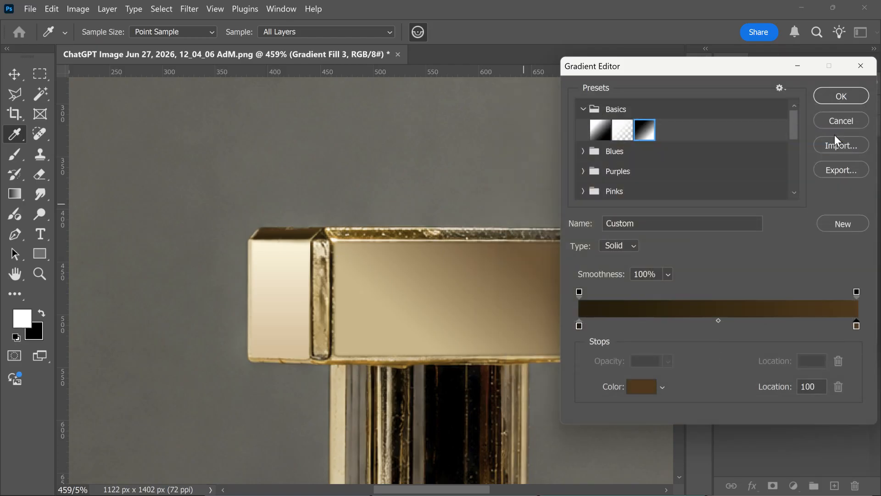
pyautogui.click(842, 96)
# Rotate the side bevel gradient to an angle of about 73° and apply the fill
pyautogui.hscroll(2, 450, 234)
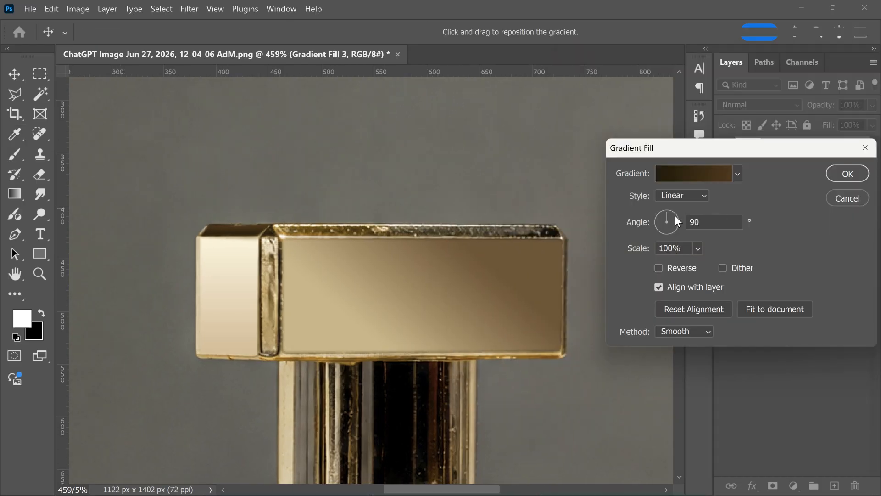
pyautogui.moveTo(673, 213); pyautogui.dragTo(670, 210)
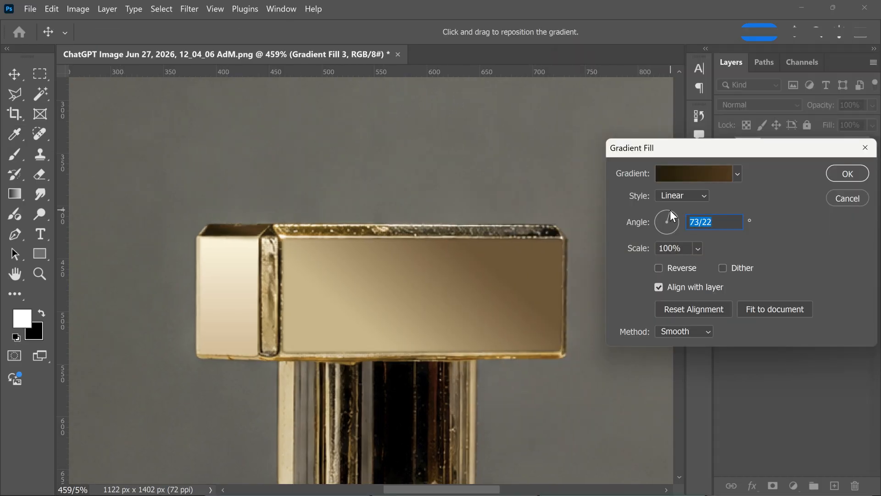
pyautogui.click(848, 174)
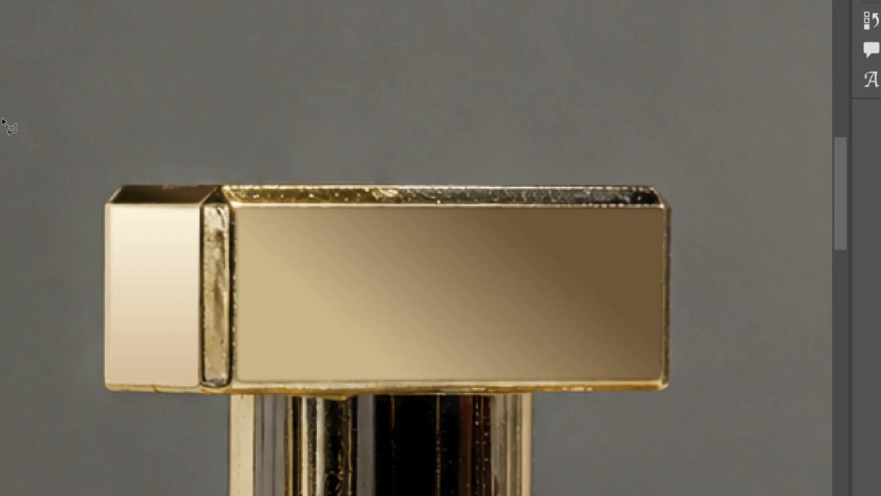
# Select the long bevel above the cap's front face with the Polygonal Lasso and feather the selection by 1 pixel
pyautogui.click(224, 188)
pyautogui.click(233, 202)
pyautogui.click(659, 203)
pyautogui.click(653, 188)
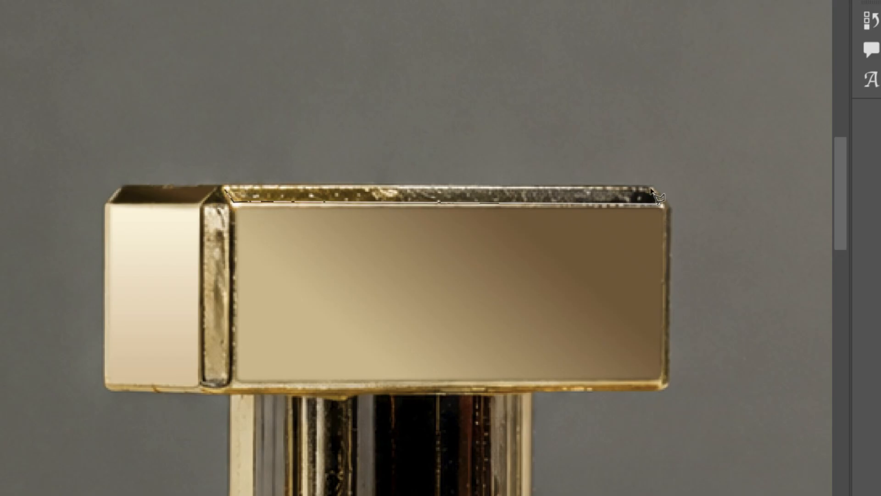
pyautogui.click(225, 189)
pyautogui.rightClick(267, 195)
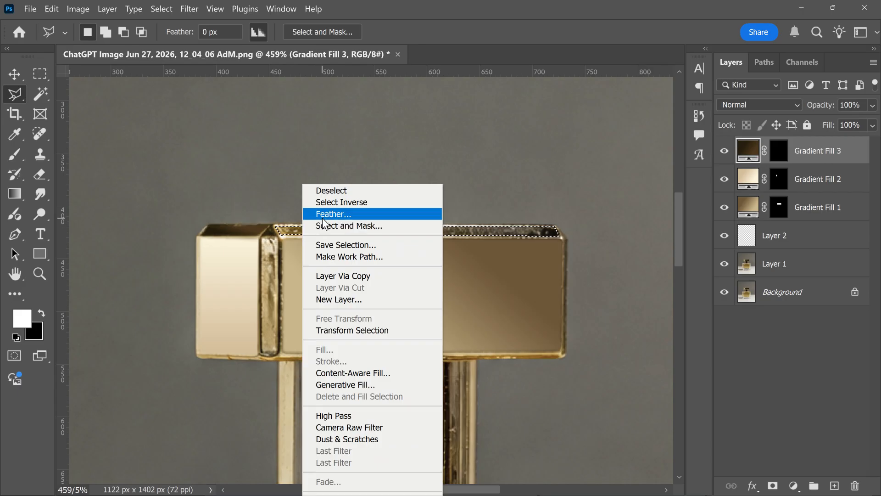
pyautogui.click(322, 218)
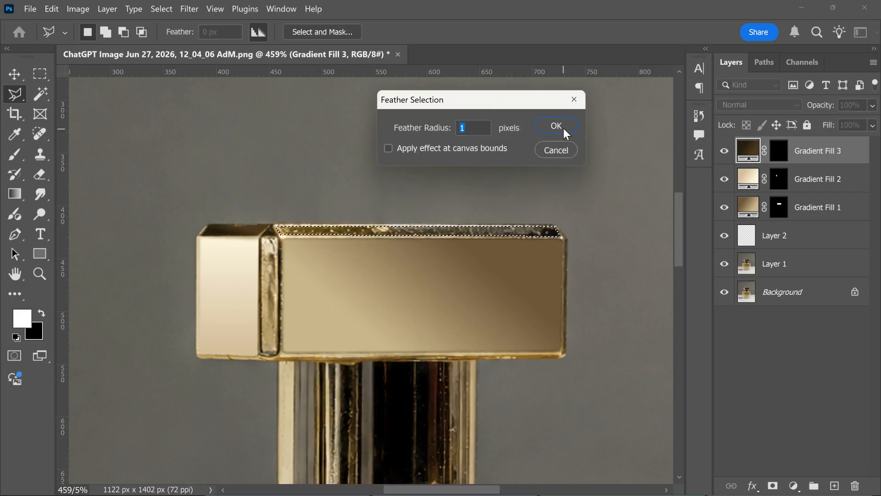
pyautogui.click(563, 128)
# Add a Gradient fill layer over the selected front bevel using the Black, White preset from Basics
pyautogui.click(793, 485)
pyautogui.click(819, 254)
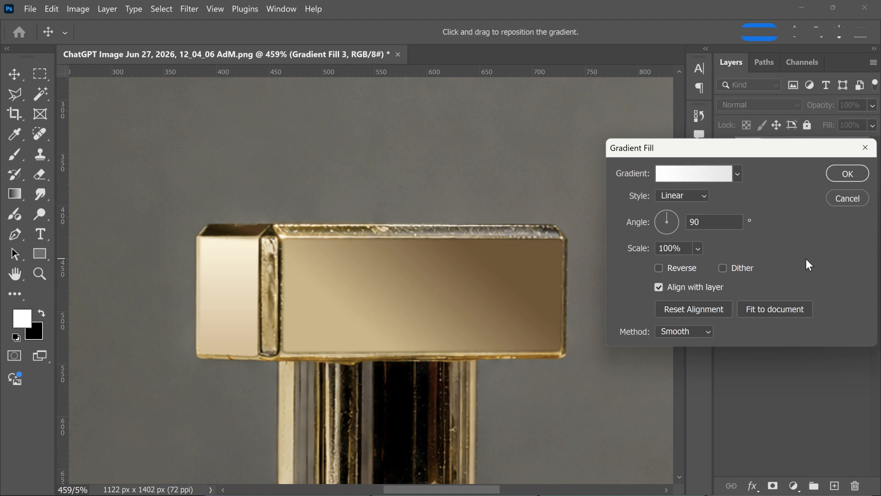
pyautogui.click(695, 178)
pyautogui.click(642, 130)
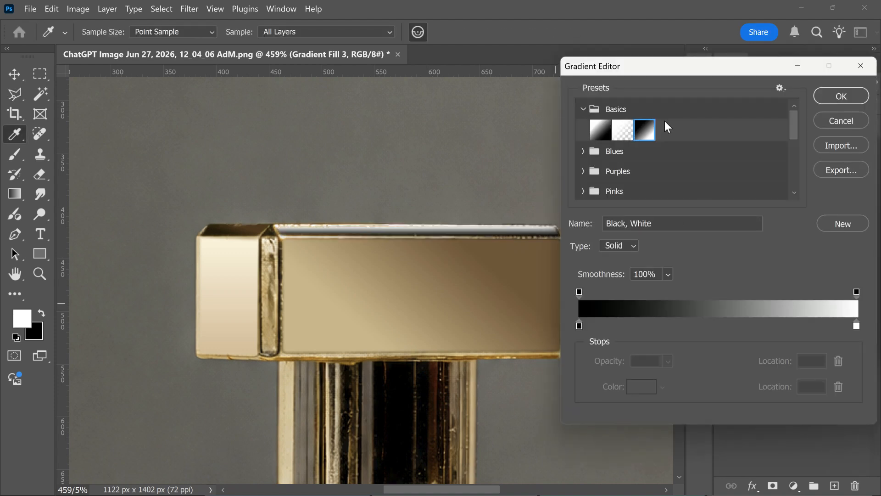
# Set the front bevel gradient's white colour stop to the dark brown #1f0903 found in the cap's neck
pyautogui.click(579, 326)
pyautogui.click(642, 386)
pyautogui.write('1f0903')
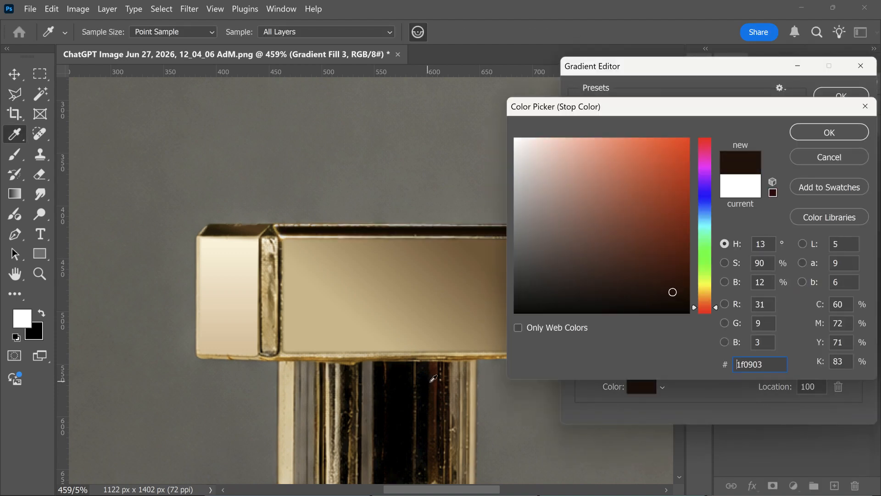
pyautogui.click(829, 133)
# Recolour the front bevel gradient's black stop with a dark reddish brown sampled from the cap's neck
pyautogui.doubleClick(580, 326)
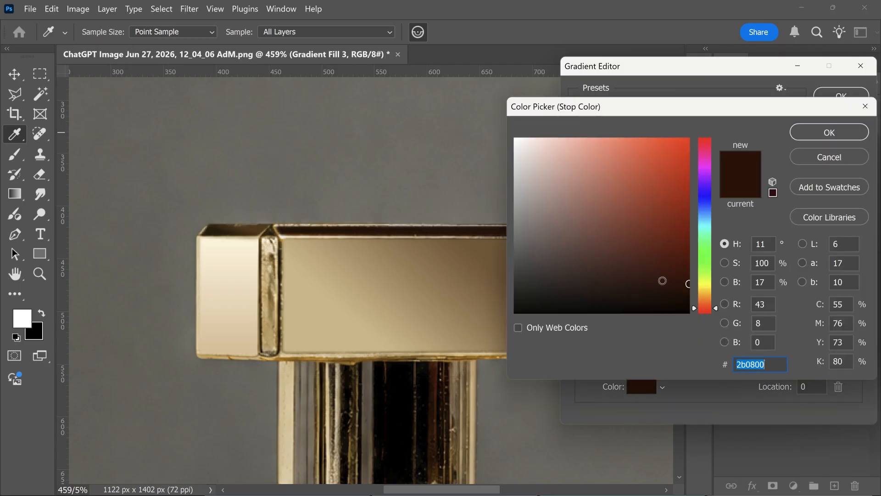
pyautogui.click(432, 370)
pyautogui.click(432, 367)
pyautogui.click(829, 133)
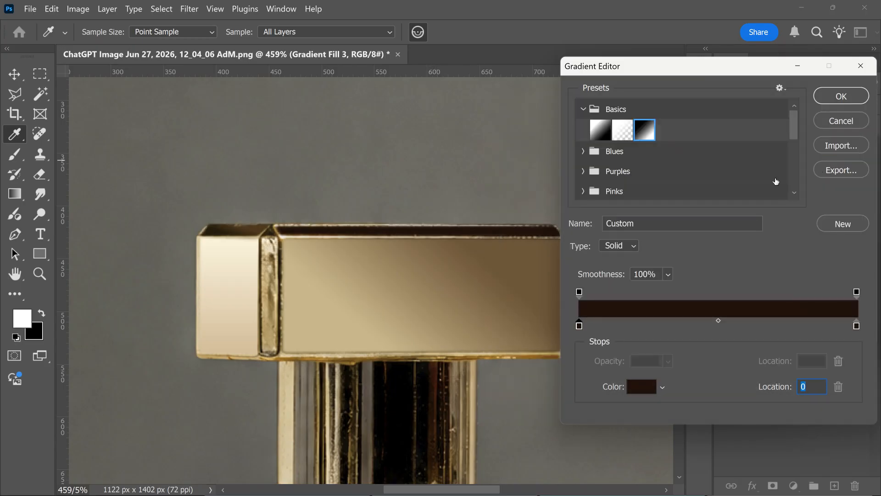
pyautogui.doubleClick(580, 327)
pyautogui.click(433, 368)
pyautogui.click(828, 132)
# Accept the front bevel's gradient colours, rotate the gradient's angle and apply the fill
pyautogui.click(832, 103)
pyautogui.moveTo(676, 212); pyautogui.dragTo(663, 234)
pyautogui.press('Return')
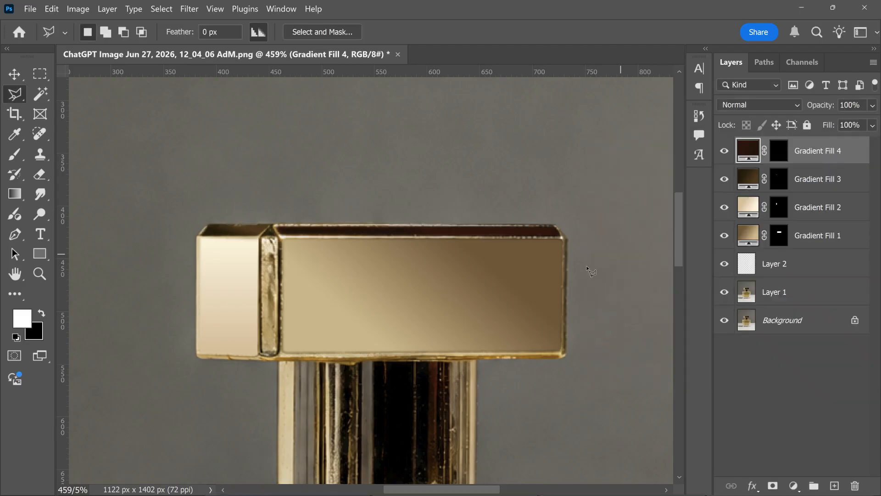
# Make Layer 2 active and hide the four gradient fill layers above it to expose the original cap
pyautogui.scroll(-1, 466, 287)
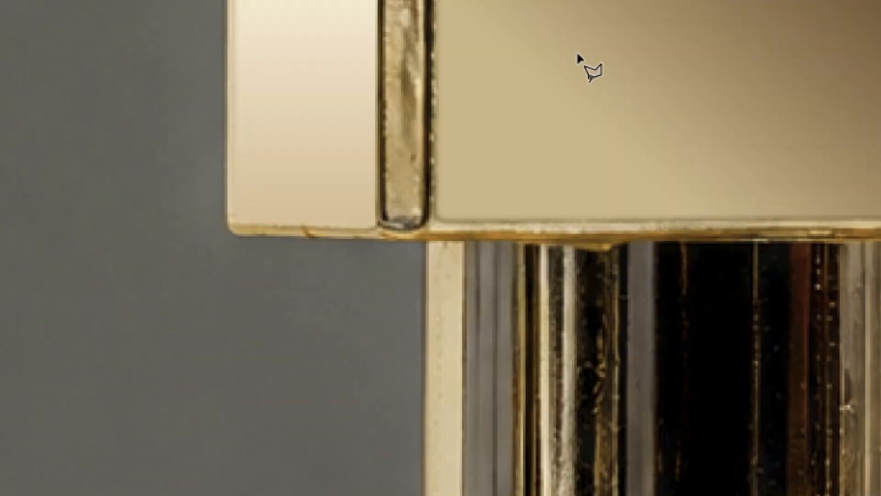
pyautogui.scroll(1, 372, 266)
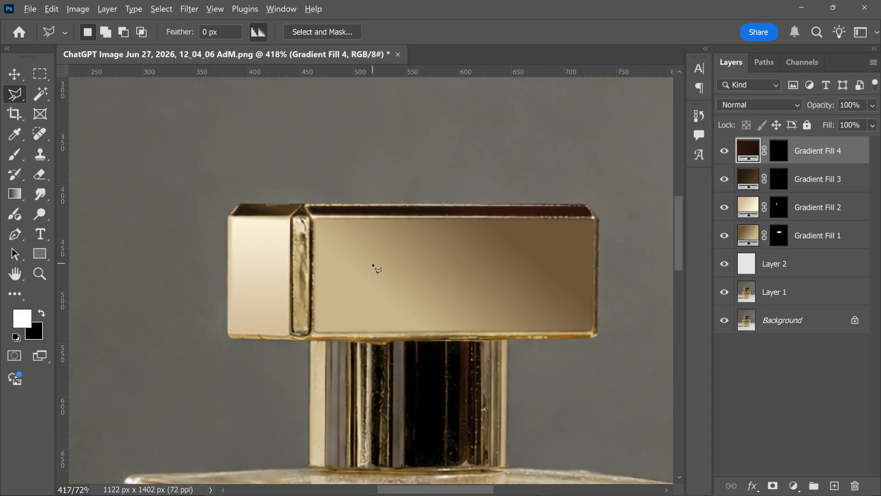
pyautogui.scroll(3, 372, 266)
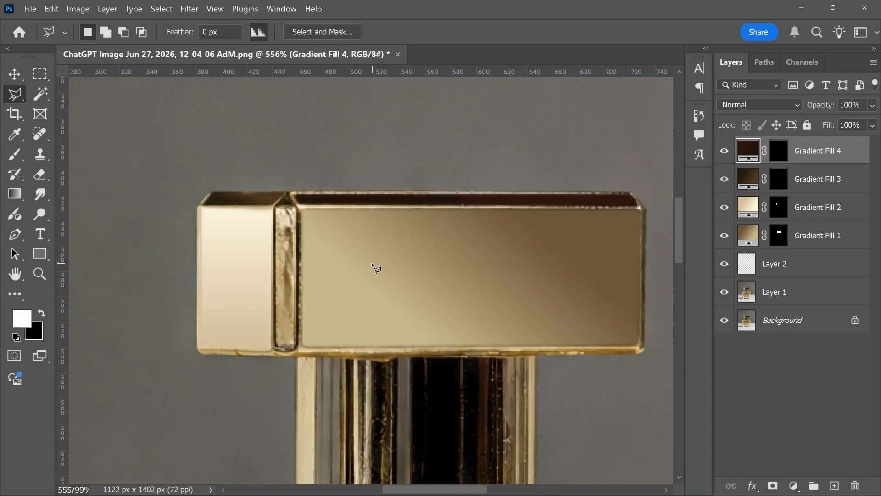
pyautogui.click(774, 271)
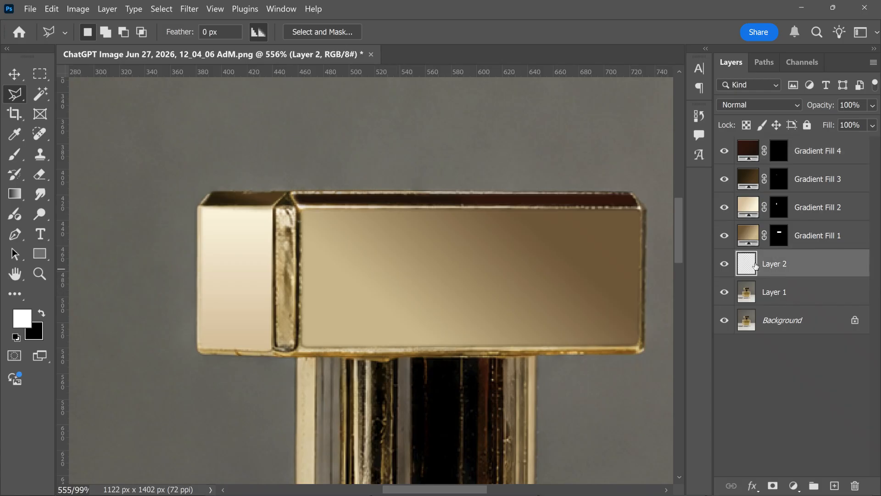
pyautogui.click(725, 207)
pyautogui.click(725, 178)
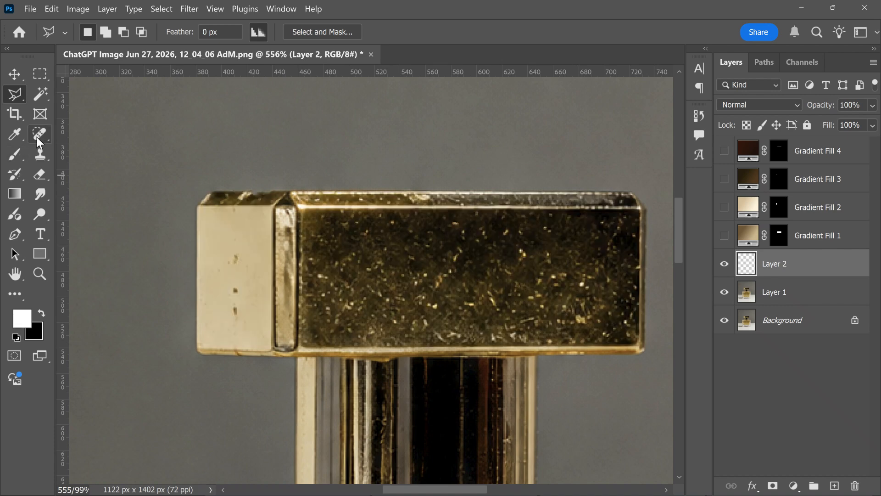
# Clean the blemishes along the bottom edge of the cap's side face and corner strip with the Clone Stamp on Layer 2
pyautogui.click(37, 137)
pyautogui.press('s')
pyautogui.scroll(2, 225, 363)
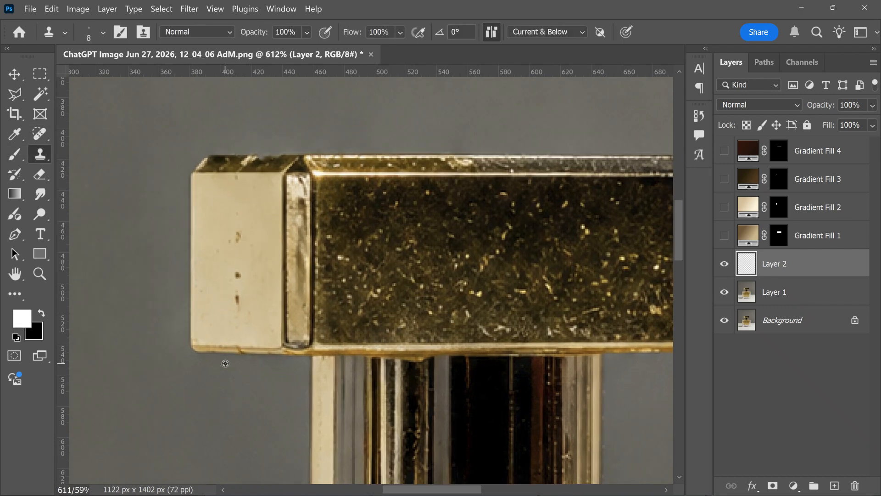
pyautogui.scroll(2, 225, 362)
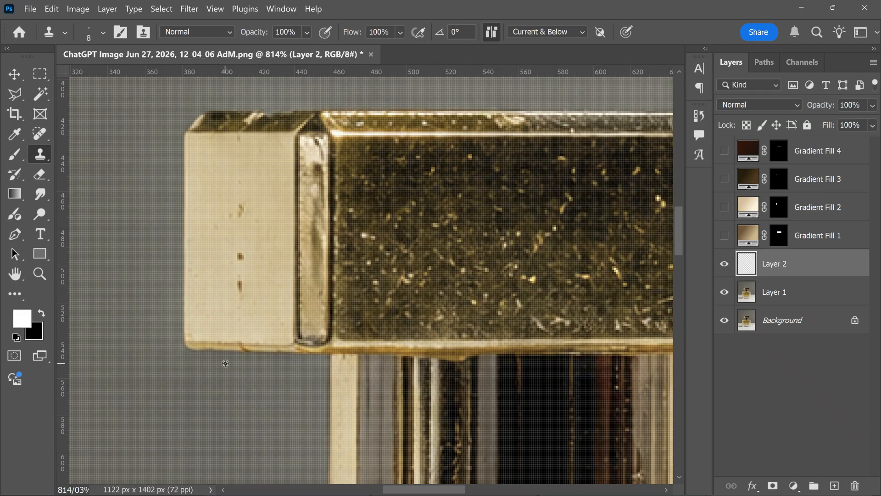
pyautogui.scroll(-1, 225, 363)
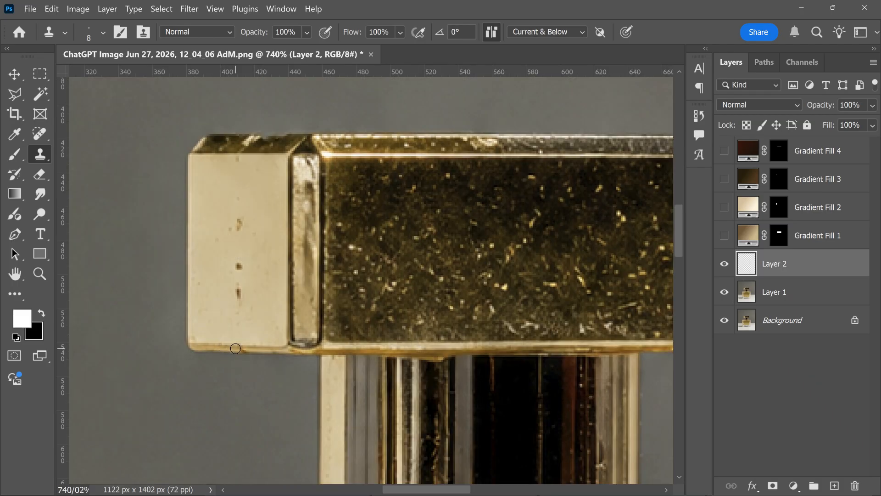
pyautogui.moveTo(236, 348); pyautogui.dragTo(245, 351)
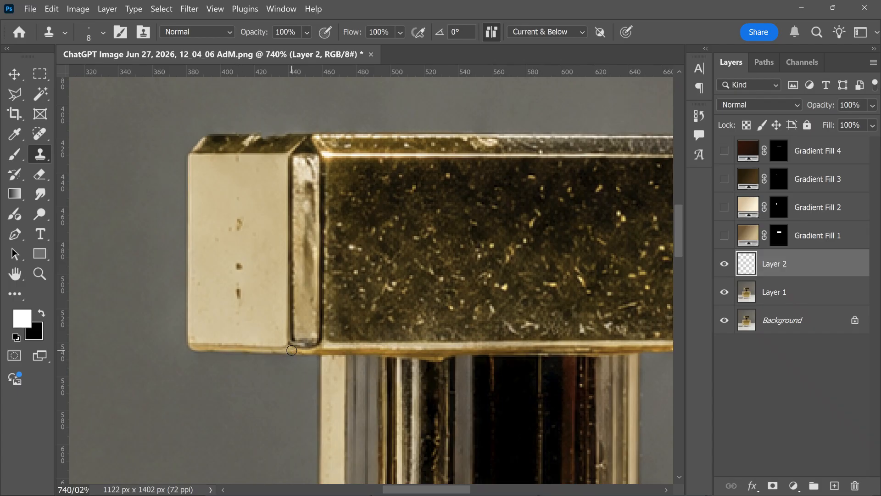
pyautogui.moveTo(293, 350); pyautogui.dragTo(298, 350)
# Show the four gradient fill layers again and touch up the cap's right edge with the Clone Stamp
pyautogui.moveTo(445, 331); pyautogui.dragTo(254, 325)
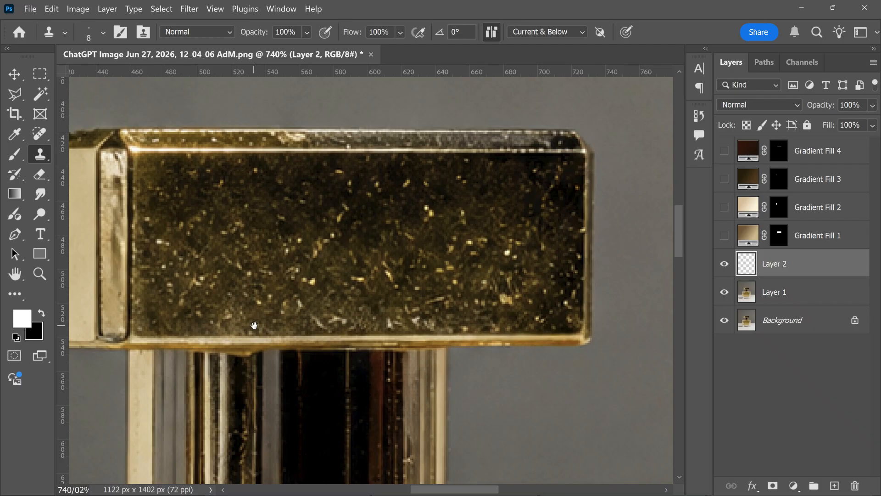
pyautogui.scroll(-1, 254, 325)
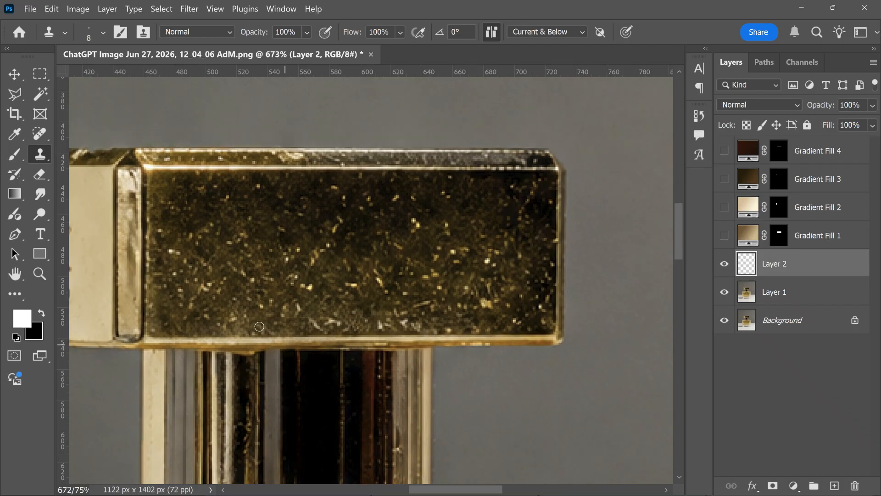
pyautogui.scroll(-1, 305, 319)
pyautogui.moveTo(306, 319); pyautogui.dragTo(377, 328)
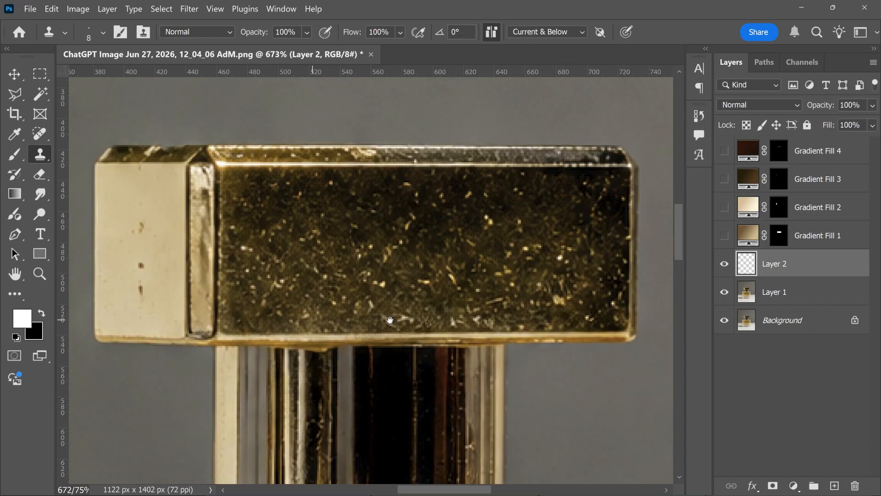
pyautogui.click(724, 236)
pyautogui.moveTo(721, 218); pyautogui.dragTo(724, 151)
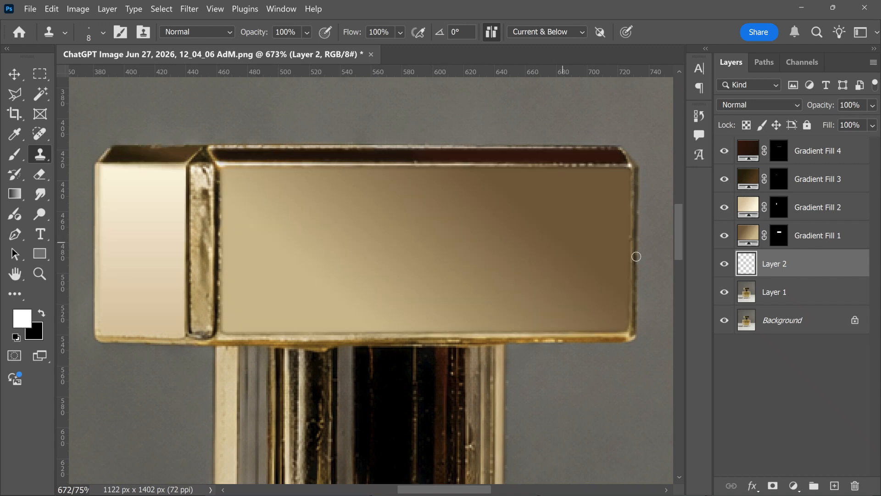
pyautogui.click(636, 256)
pyautogui.press('alt')
pyautogui.hscroll(-1, 614, 377)
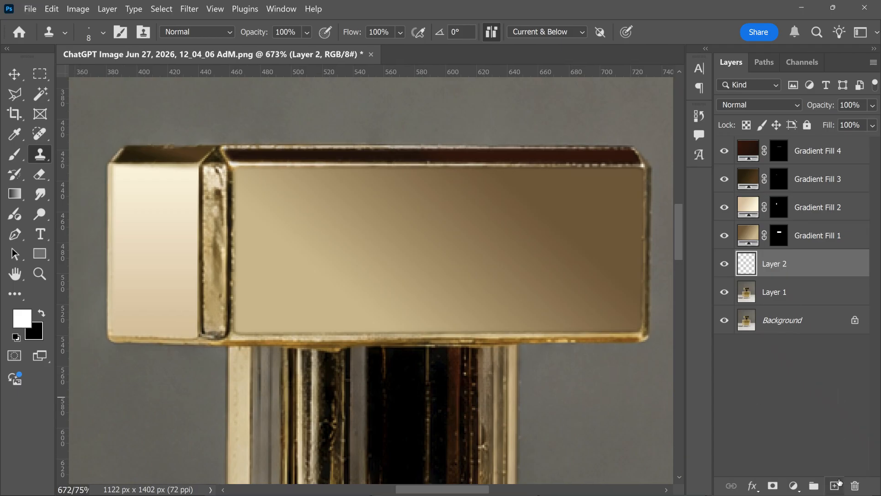
# Add a new layer above Gradient Fill 4 and brush straight light lines along both long edges of the front bevel
pyautogui.click(835, 485)
pyautogui.moveTo(780, 264); pyautogui.dragTo(789, 140)
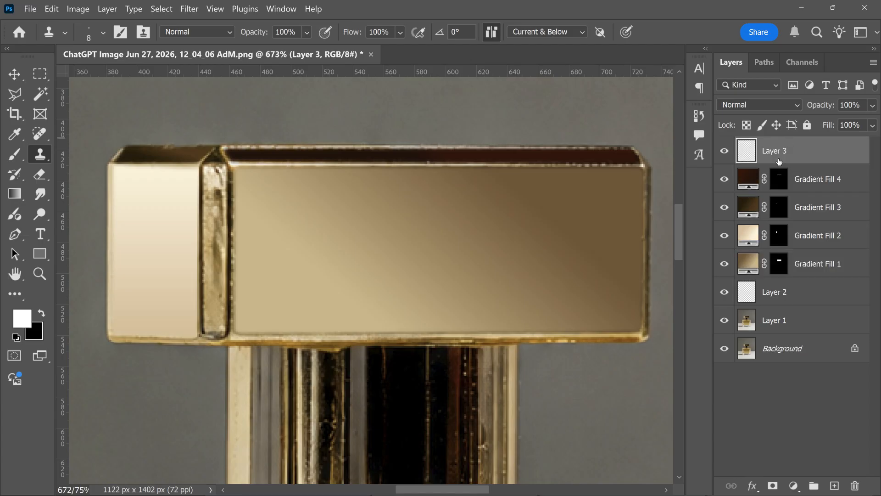
pyautogui.click(17, 155)
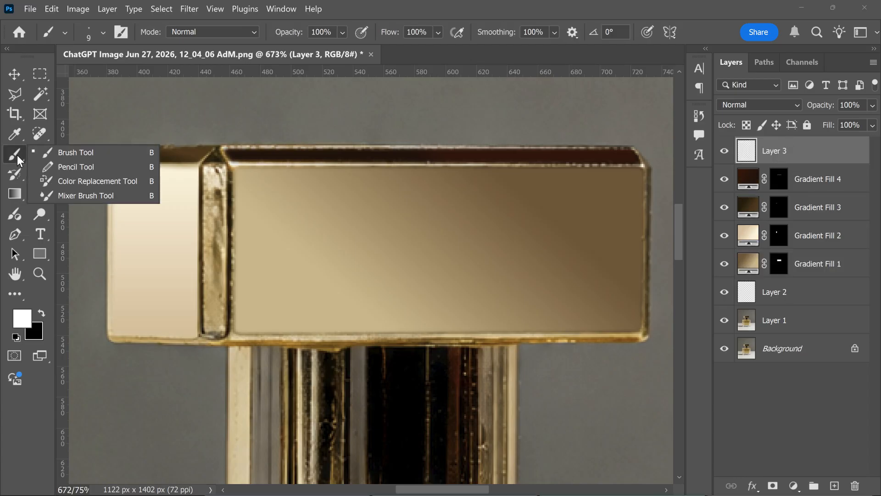
pyautogui.click(46, 154)
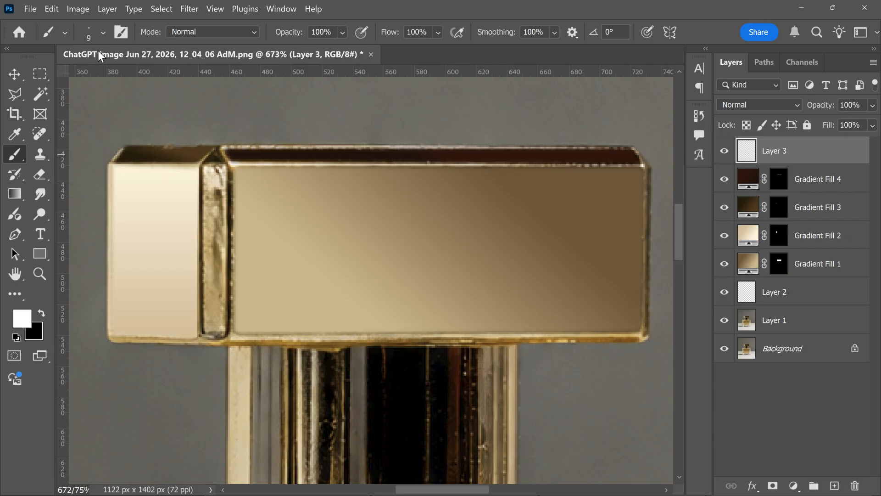
pyautogui.click(103, 32)
pyautogui.click(105, 32)
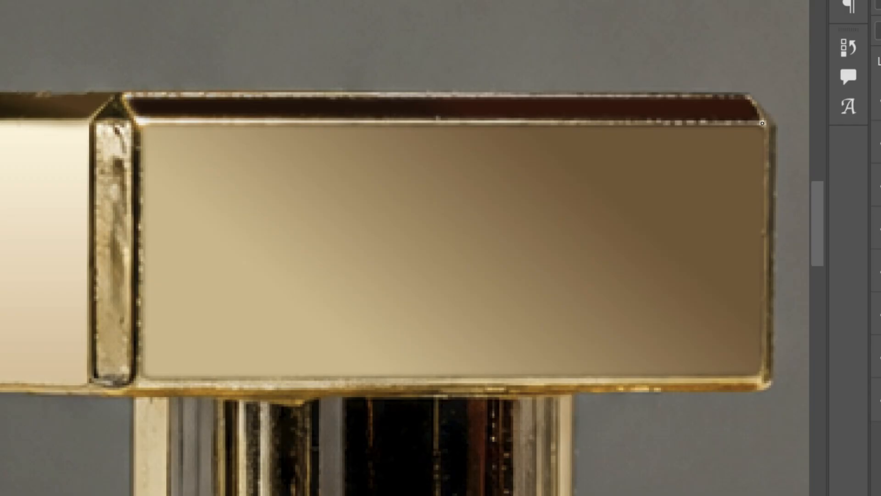
pyautogui.keyDown('shift'); pyautogui.click(762, 123); pyautogui.keyUp('shift')
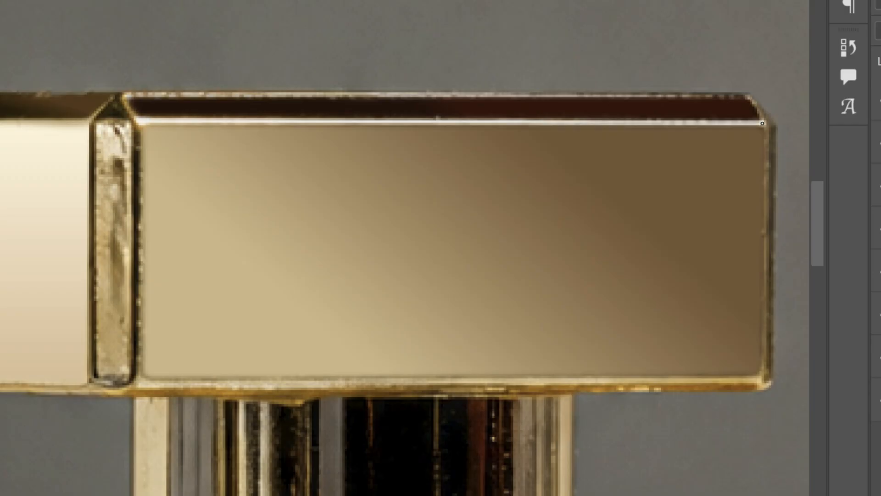
pyautogui.keyDown('shift'); pyautogui.click(741, 95); pyautogui.keyUp('shift')
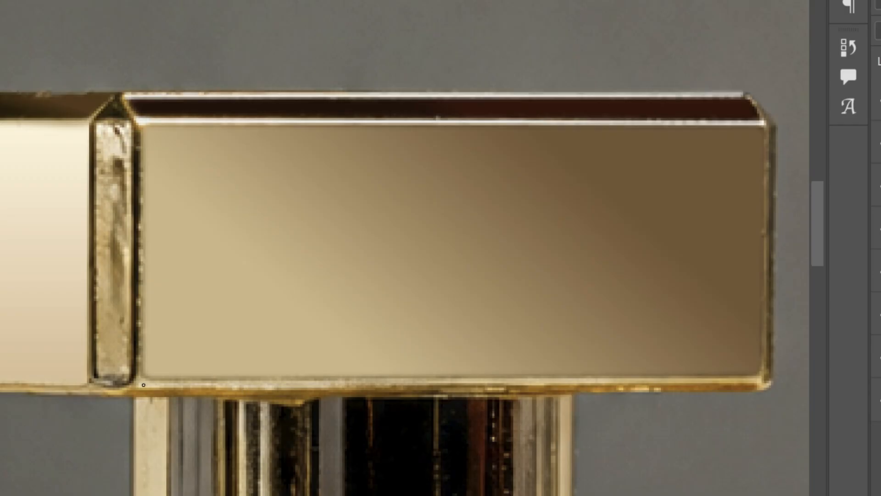
# Brush straight highlight and gold lines along the front face's bottom edge and the rim just below it
pyautogui.keyDown('shift'); pyautogui.click(757, 377); pyautogui.keyUp('shift')
pyautogui.hotkey('ctrl', 'z')
pyautogui.keyDown('shift'); pyautogui.click(758, 377); pyautogui.keyUp('shift')
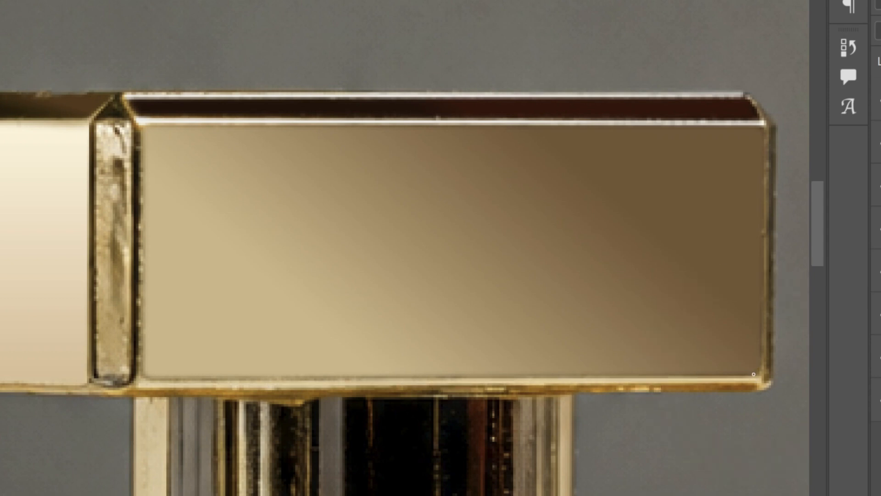
pyautogui.keyDown('shift'); pyautogui.click(141, 380); pyautogui.keyUp('shift')
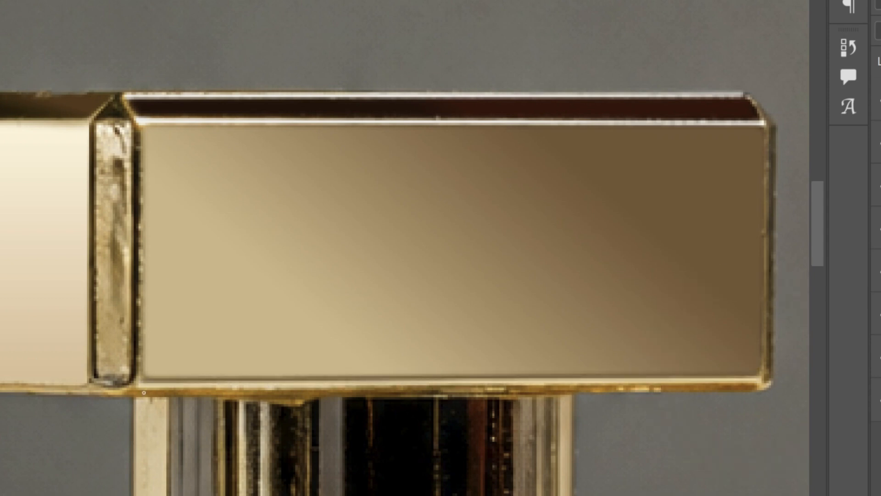
pyautogui.keyDown('shift'); pyautogui.click(755, 387); pyautogui.keyUp('shift')
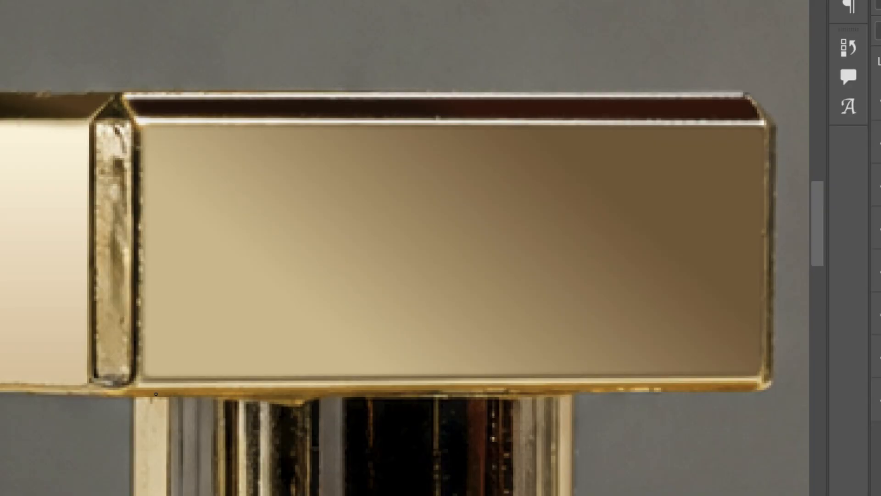
pyautogui.keyDown('shift'); pyautogui.click(133, 394); pyautogui.keyUp('shift')
pyautogui.keyDown('shift'); pyautogui.click(752, 389); pyautogui.keyUp('shift')
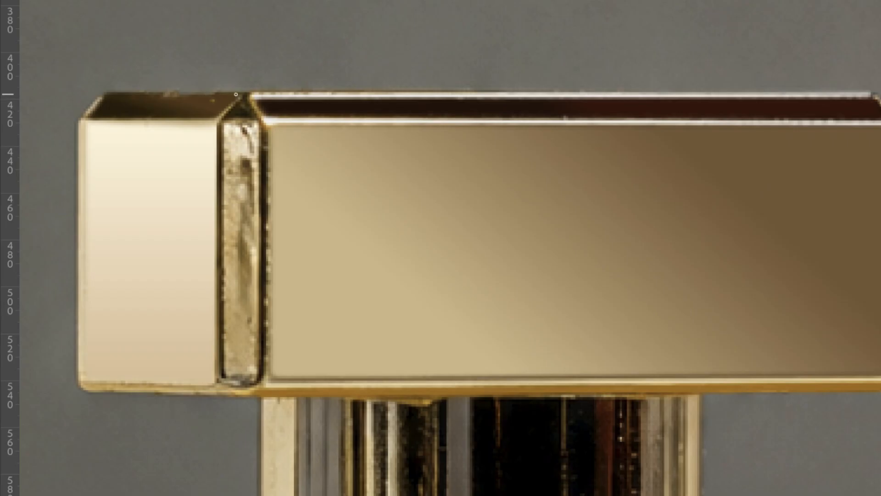
# Brush straight lines in colours sampled from the cap along the side bevel's upper edge and the front face's left edge
pyautogui.keyDown('alt'); pyautogui.click(97, 97); pyautogui.keyUp('alt')
pyautogui.click(230, 93)
pyautogui.keyDown('shift'); pyautogui.click(109, 94); pyautogui.keyUp('shift')
pyautogui.keyDown('alt'); pyautogui.click(265, 134); pyautogui.keyUp('alt')
pyautogui.keyDown('shift'); pyautogui.click(267, 378); pyautogui.keyUp('shift')
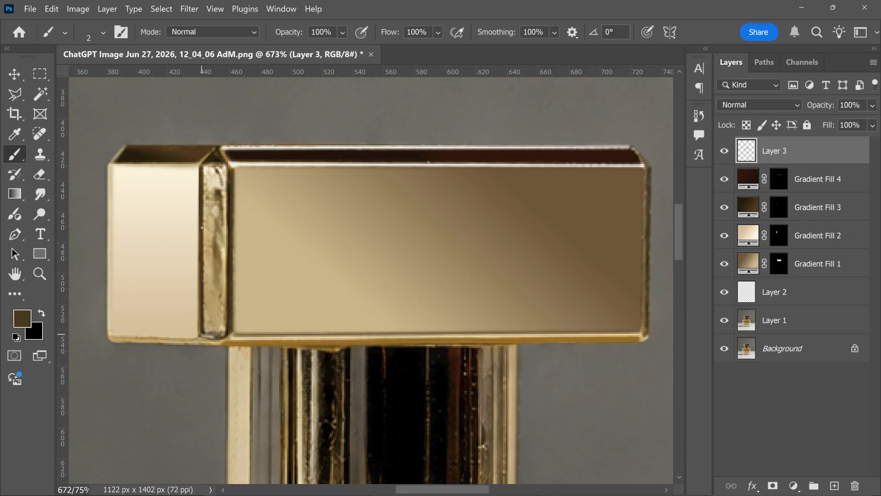
# Compare the retouched bottle with the unretouched Layer 1 by isolating that layer and restoring all layers
pyautogui.scroll(-5, 411, 188)
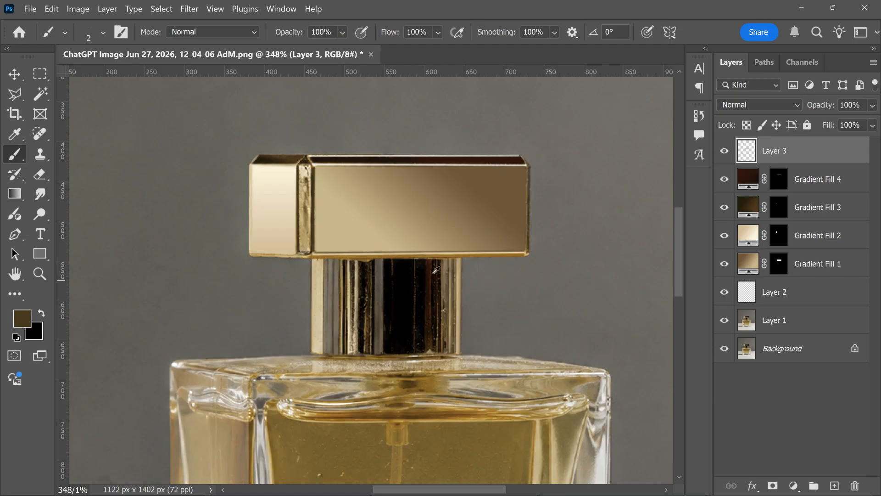
pyautogui.scroll(-3, 436, 270)
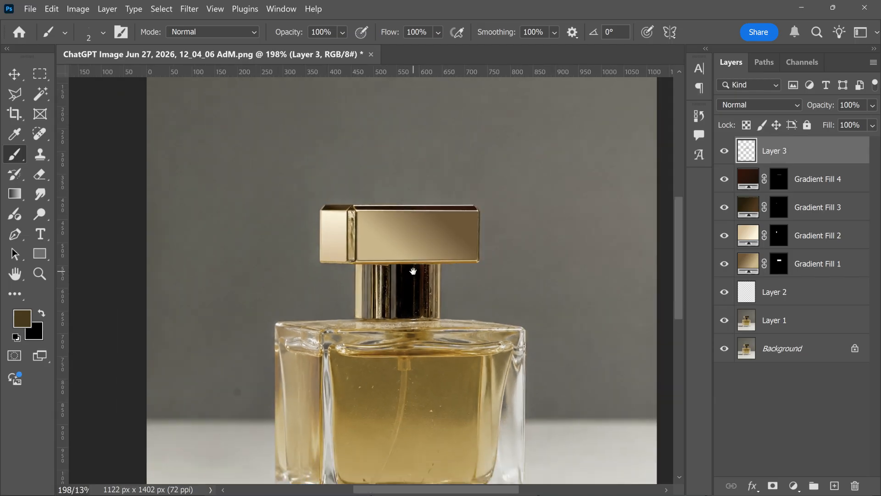
pyautogui.moveTo(417, 246); pyautogui.dragTo(420, 189)
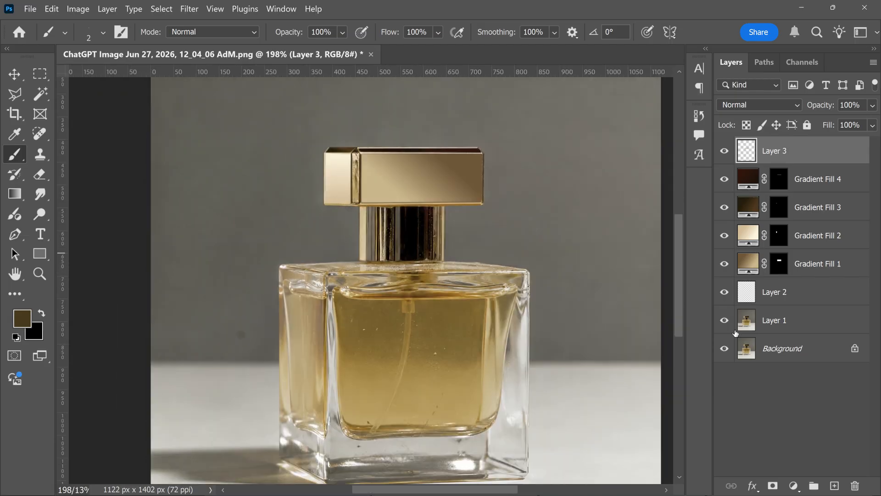
pyautogui.keyDown('alt'); pyautogui.click(724, 322); pyautogui.keyUp('alt')
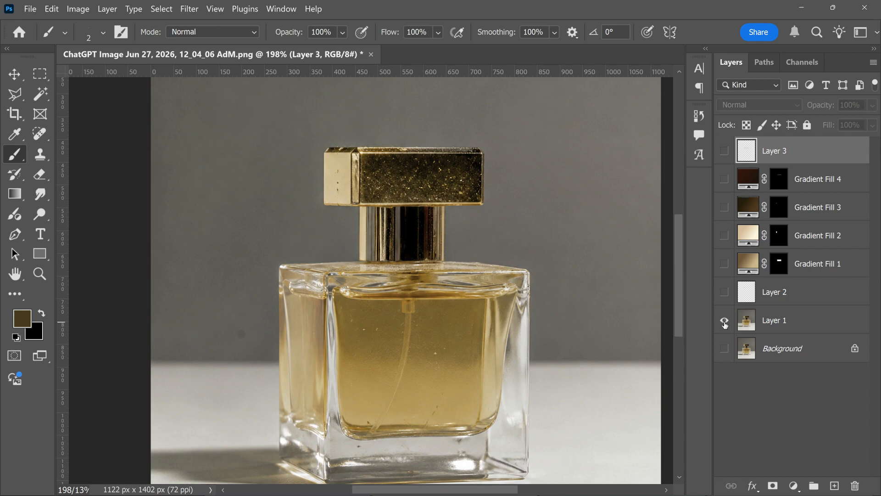
pyautogui.keyDown('alt'); pyautogui.click(724, 322); pyautogui.keyUp('alt')
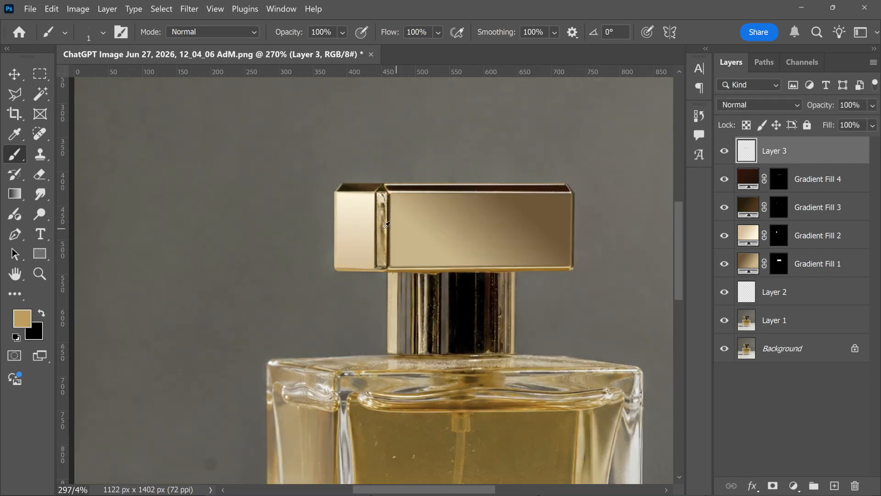
# Select the narrow vertical bevel strip between the cap's side and front faces with the Polygonal Lasso
pyautogui.scroll(5, 386, 224)
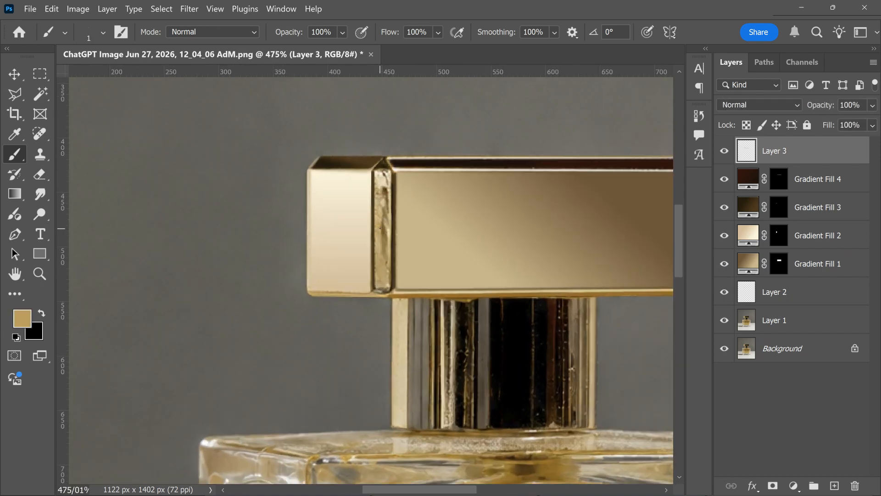
pyautogui.moveTo(388, 216); pyautogui.dragTo(401, 253)
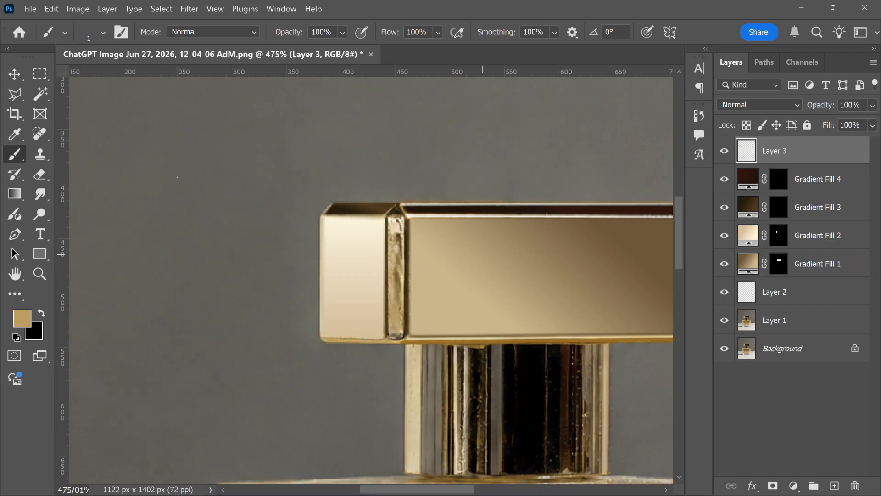
pyautogui.press('l')
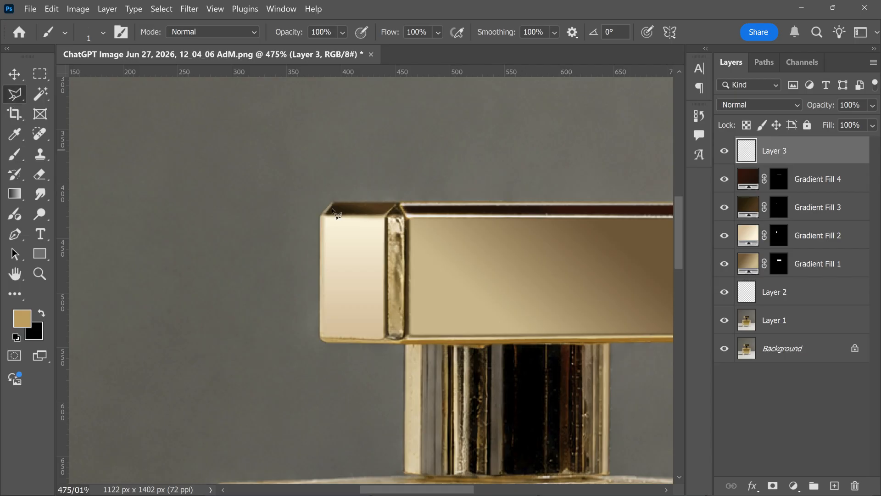
pyautogui.click(388, 216)
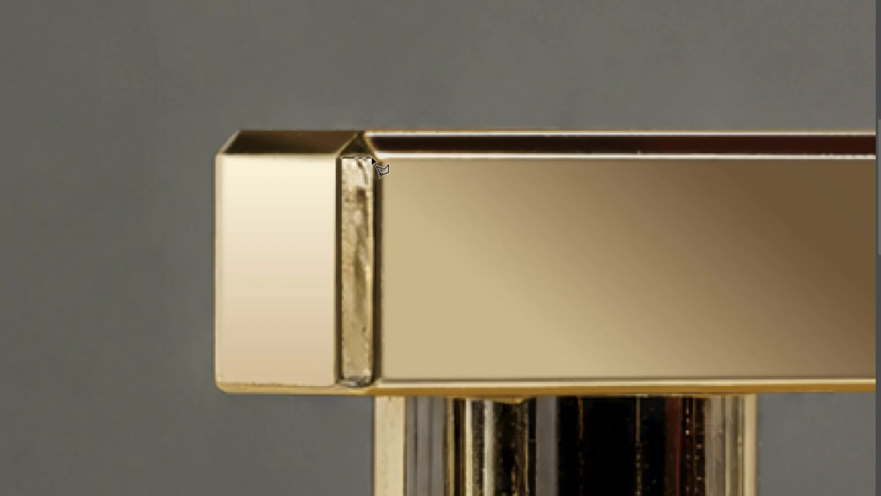
pyautogui.click(372, 158)
pyautogui.click(370, 378)
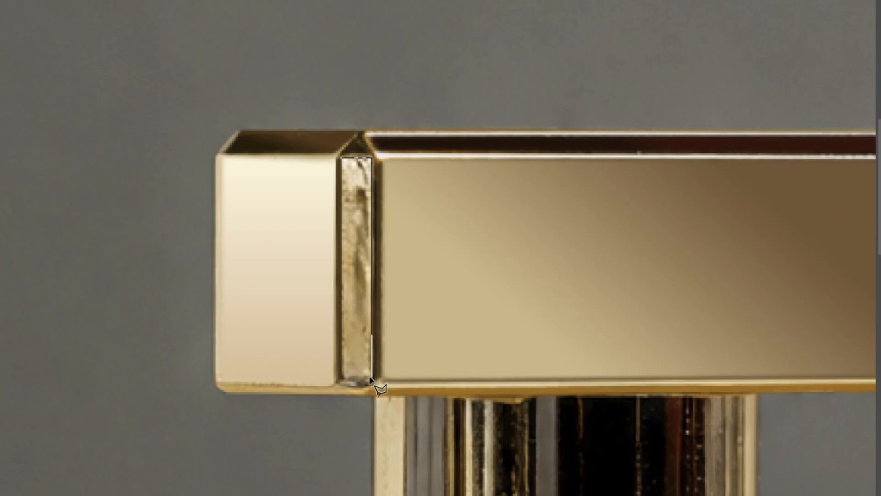
pyautogui.click(344, 382)
pyautogui.click(343, 161)
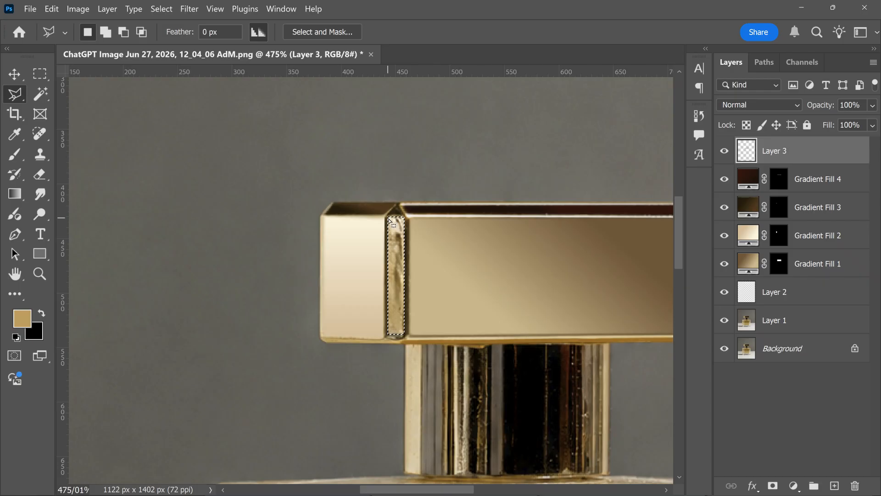
# Add a gradient fill on the selected strip from the Black, White preset and set its first stop to ecd6b6 sampled from the side face
pyautogui.click(795, 487)
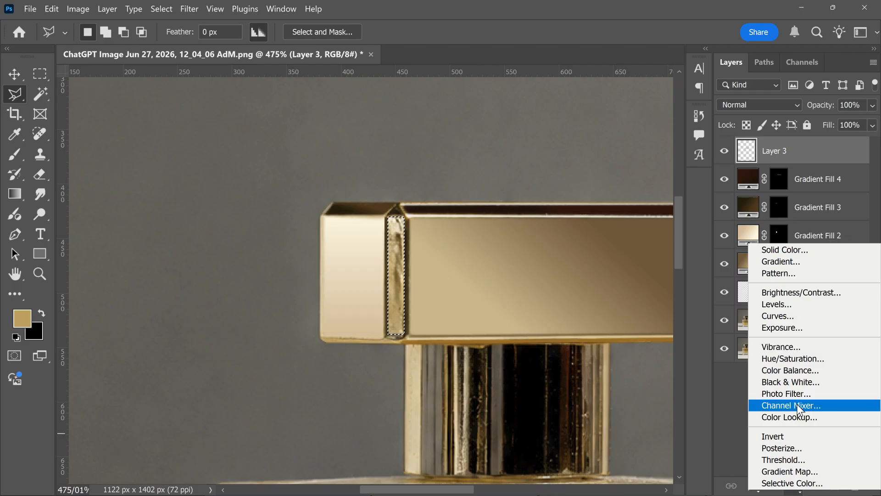
pyautogui.press('Escape')
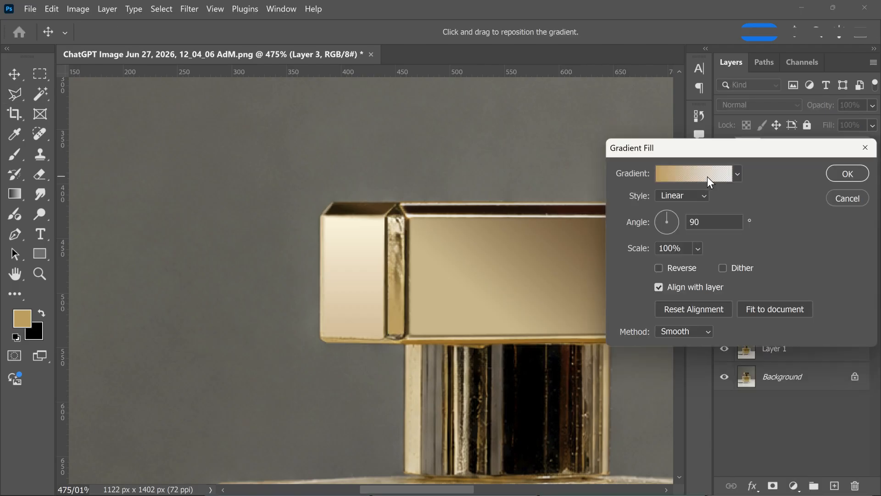
pyautogui.click(707, 174)
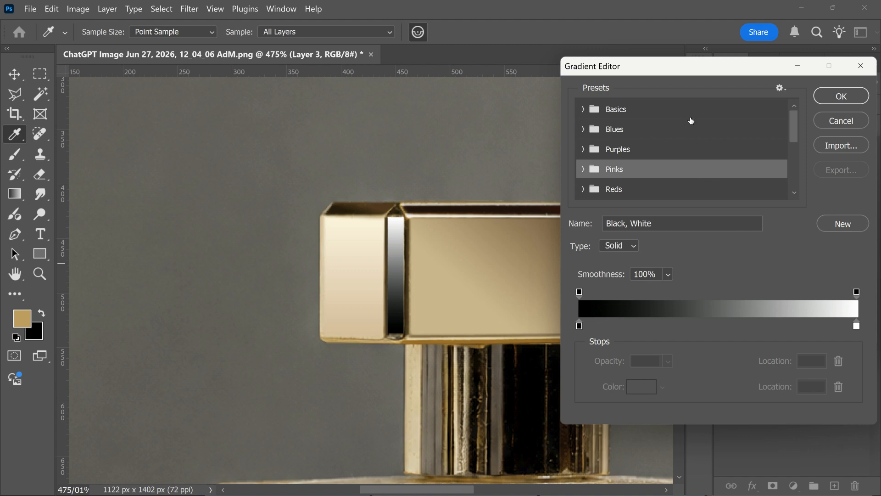
pyautogui.click(579, 325)
pyautogui.doubleClick(579, 326)
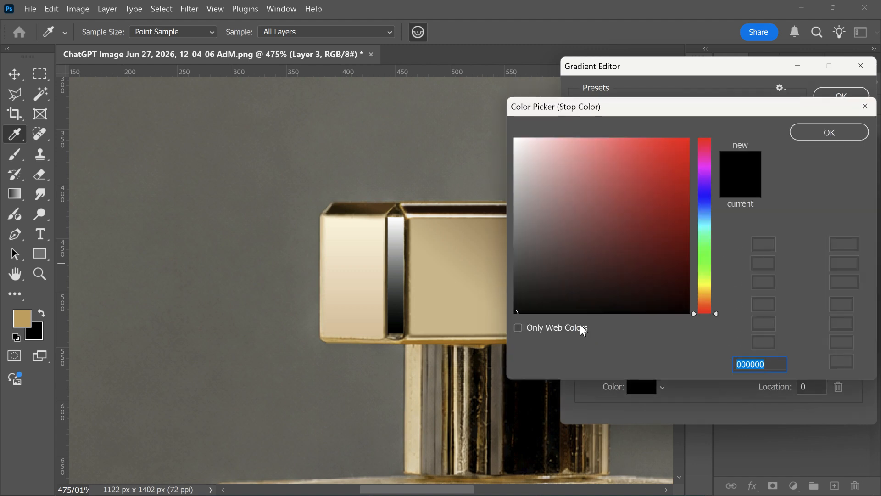
pyautogui.click(372, 280)
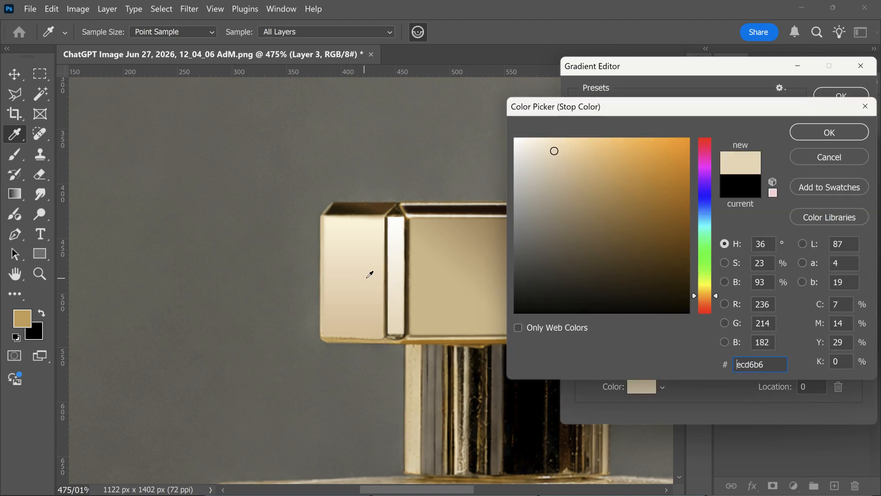
pyautogui.click(822, 132)
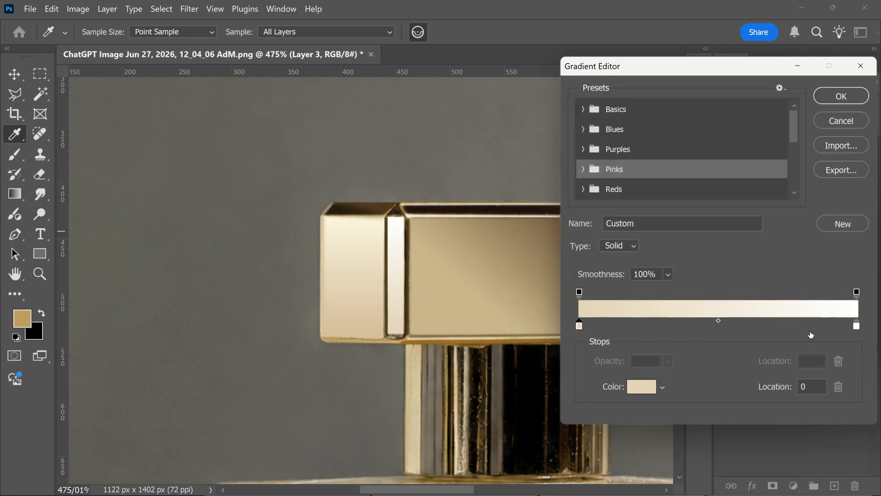
# Set the strip gradient's end stop to the pale cream fbf5ea and apply the 90° linear gradient fill
pyautogui.doubleClick(856, 327)
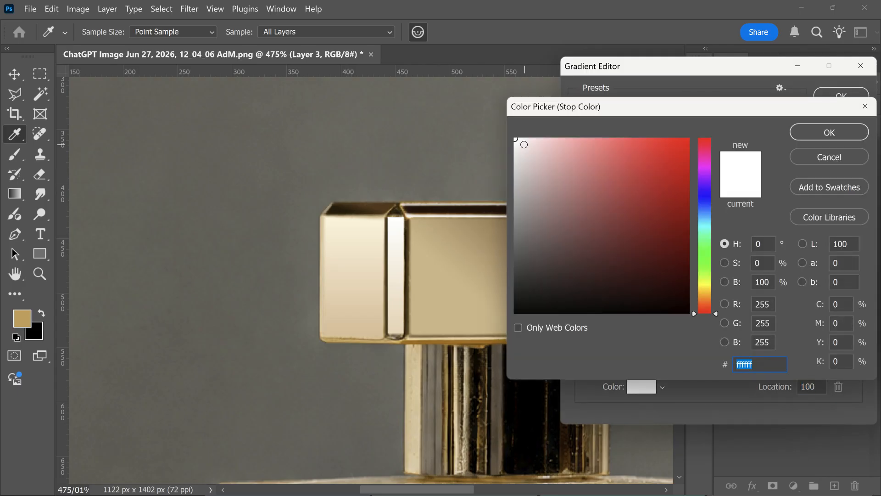
pyautogui.click(366, 223)
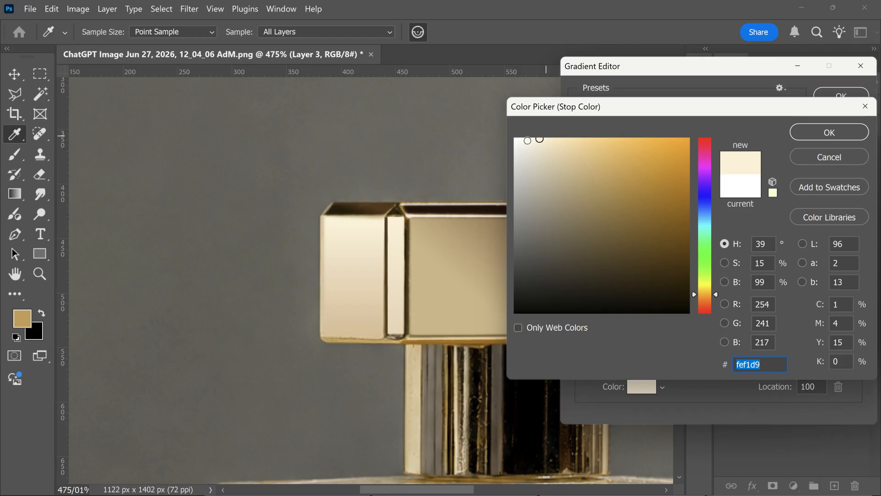
pyautogui.click(528, 141)
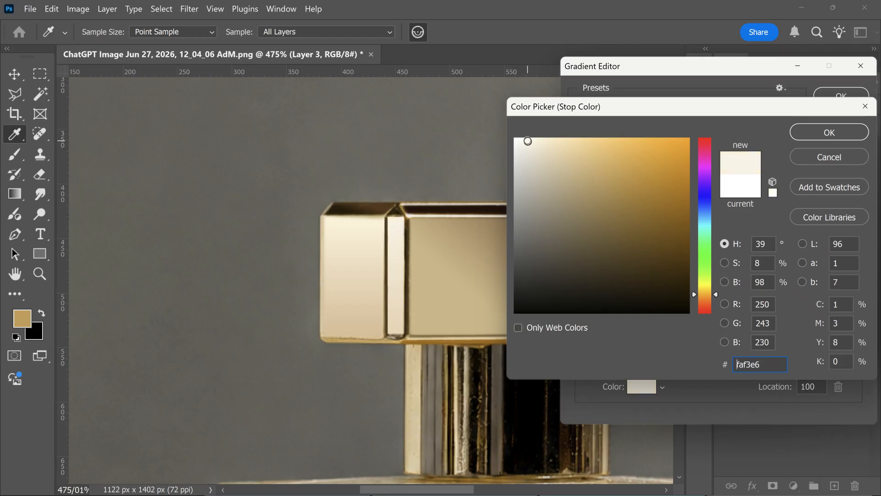
pyautogui.click(526, 141)
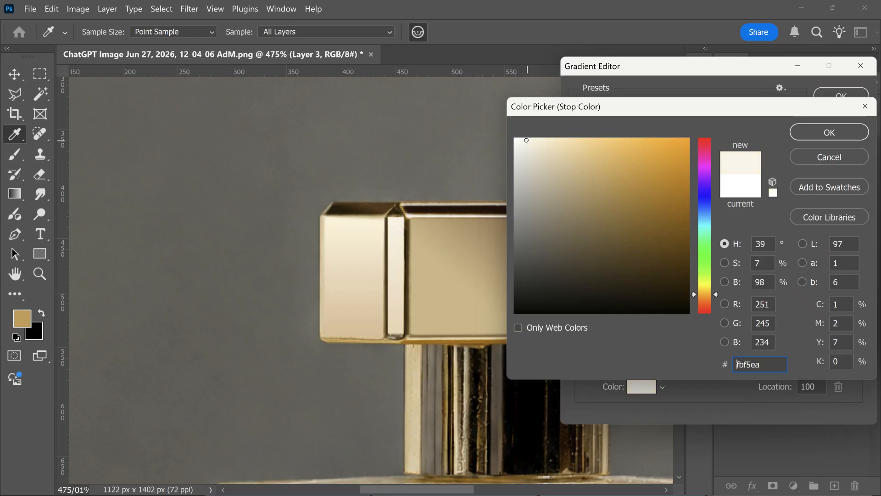
pyautogui.click(814, 131)
pyautogui.click(840, 92)
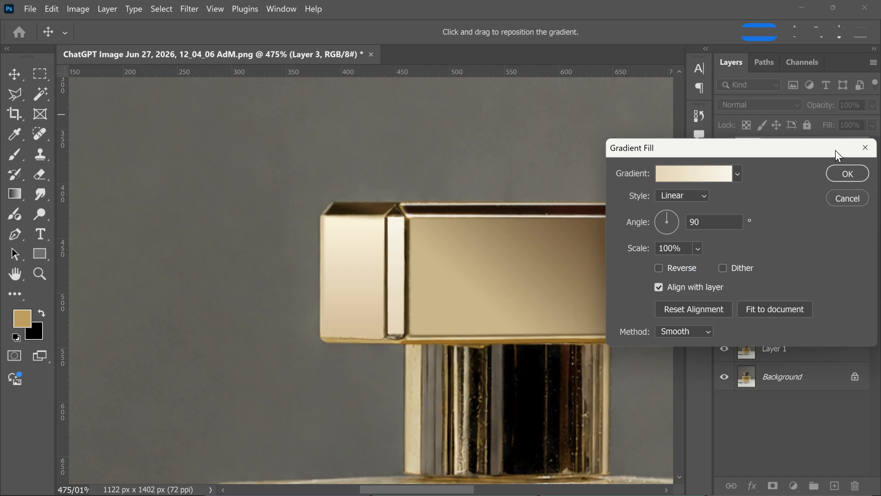
pyautogui.click(847, 175)
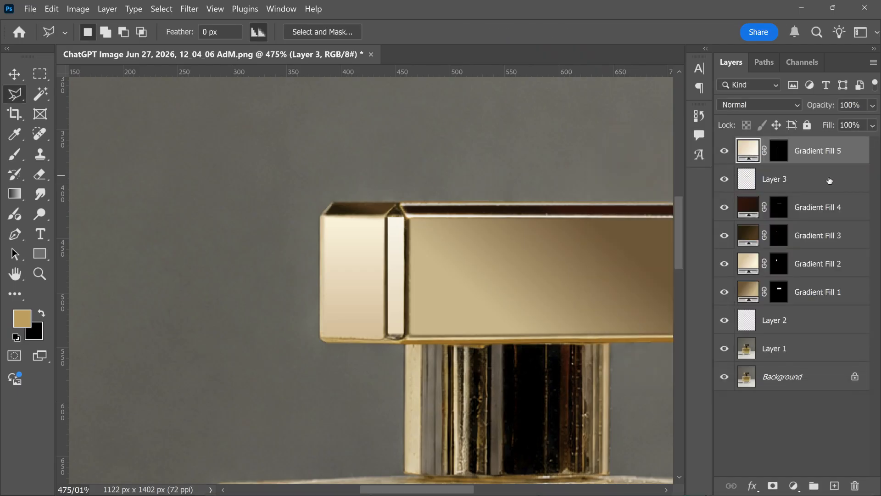
# Move Layer 3 above Gradient Fill 5 and brush straight 2 px lines in a sampled brown around the bevel strip's top, right and bottom edges
pyautogui.moveTo(829, 180); pyautogui.dragTo(800, 145)
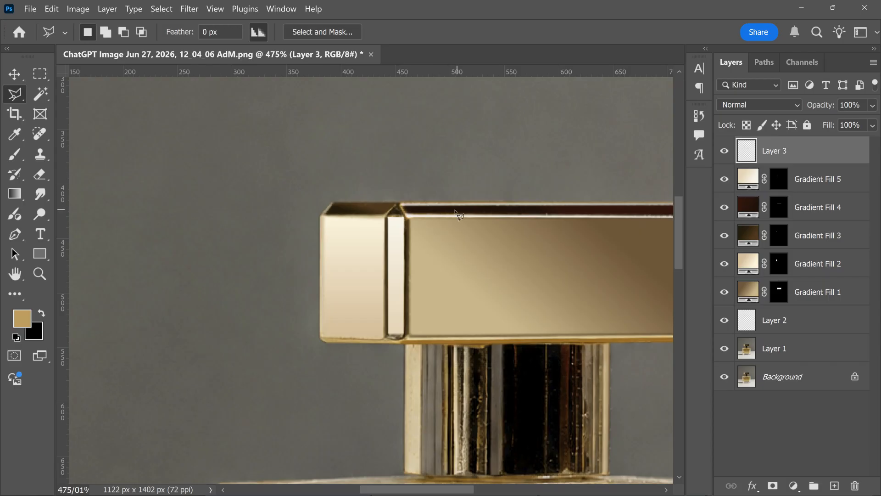
pyautogui.press('b')
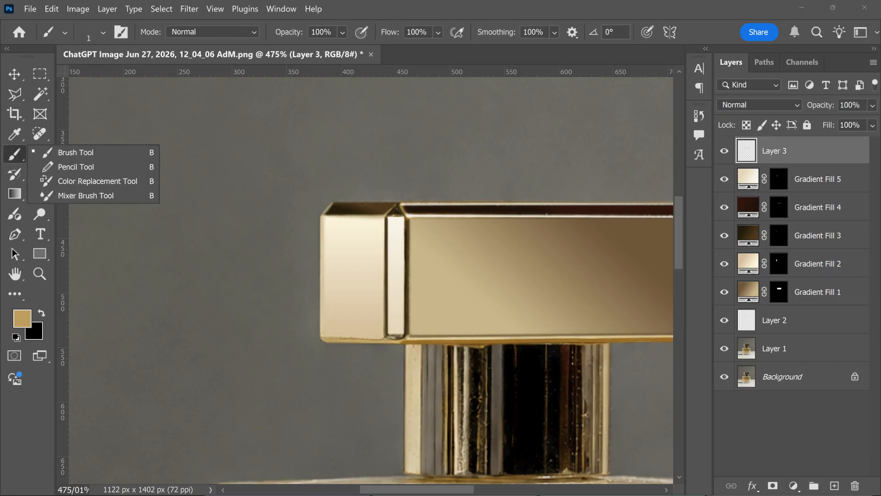
pyautogui.scroll(2, 390, 213)
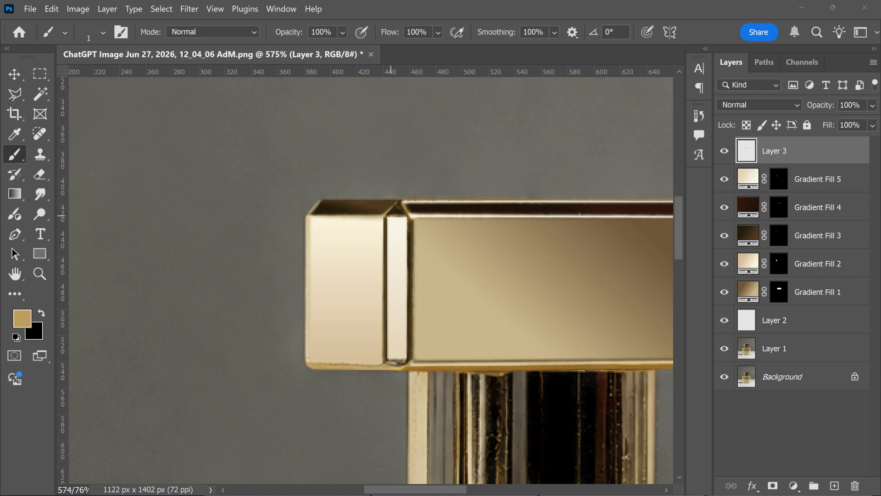
pyautogui.press(']')
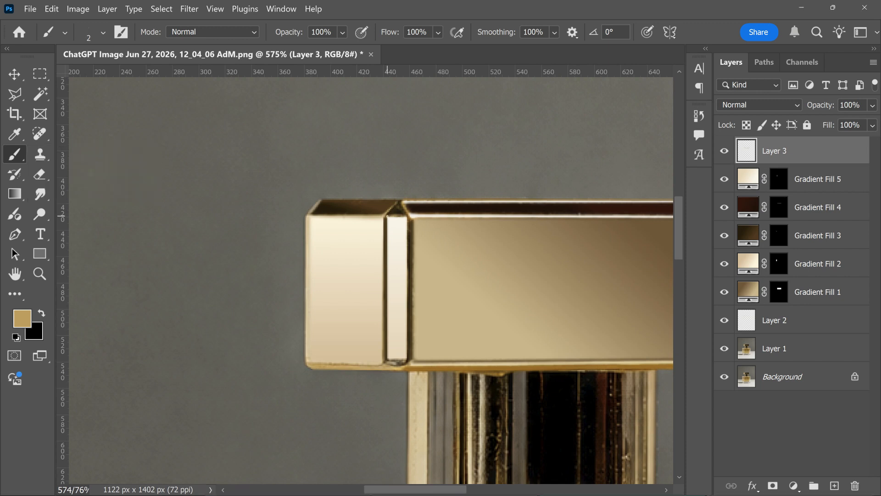
pyautogui.keyDown('alt'); pyautogui.click(387, 216); pyautogui.keyUp('alt')
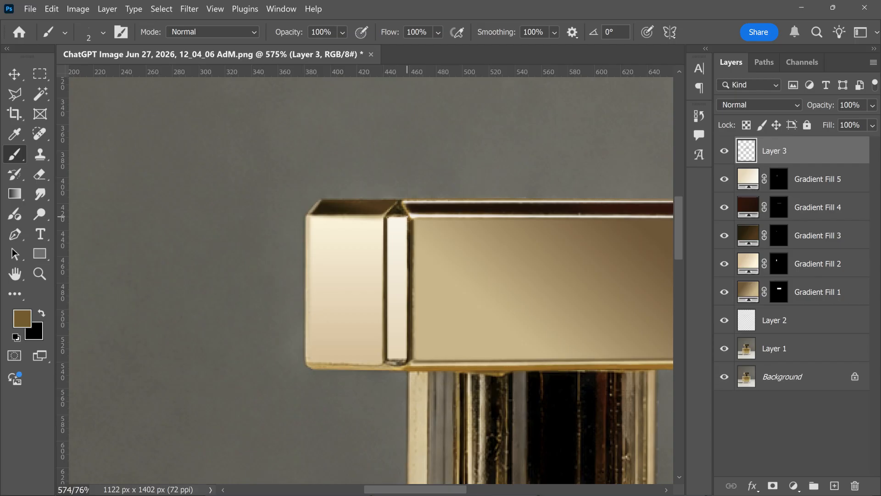
pyautogui.keyDown('shift'); pyautogui.click(407, 216); pyautogui.keyUp('shift')
pyautogui.keyDown('shift'); pyautogui.click(408, 360); pyautogui.keyUp('shift')
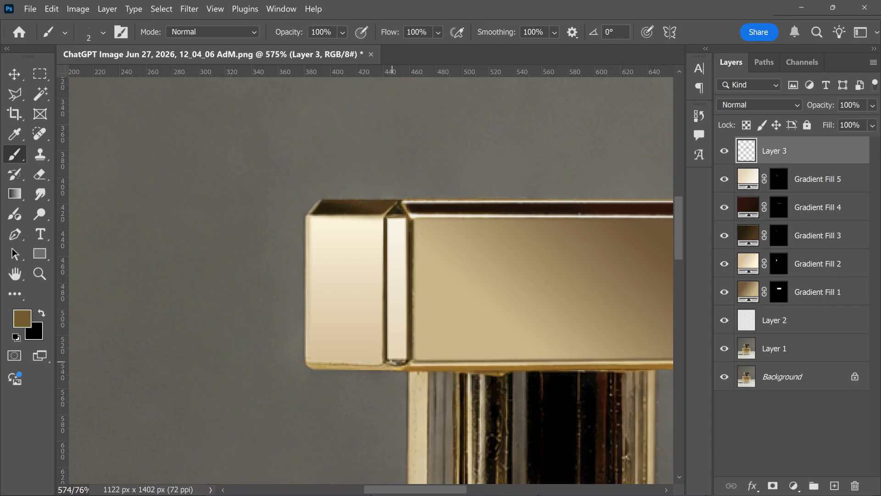
pyautogui.keyDown('shift'); pyautogui.click(388, 360); pyautogui.keyUp('shift')
pyautogui.scroll(-6, 384, 326)
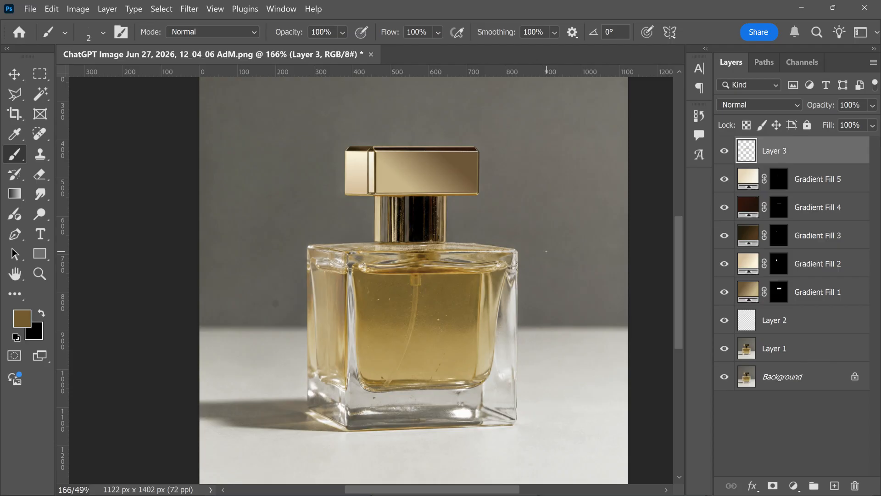
# Select the bottle's metallic neck below the cap with the Polygonal Lasso above Gradient Fill 5 and feather the selection by 1 pixel
pyautogui.scroll(3, 407, 197)
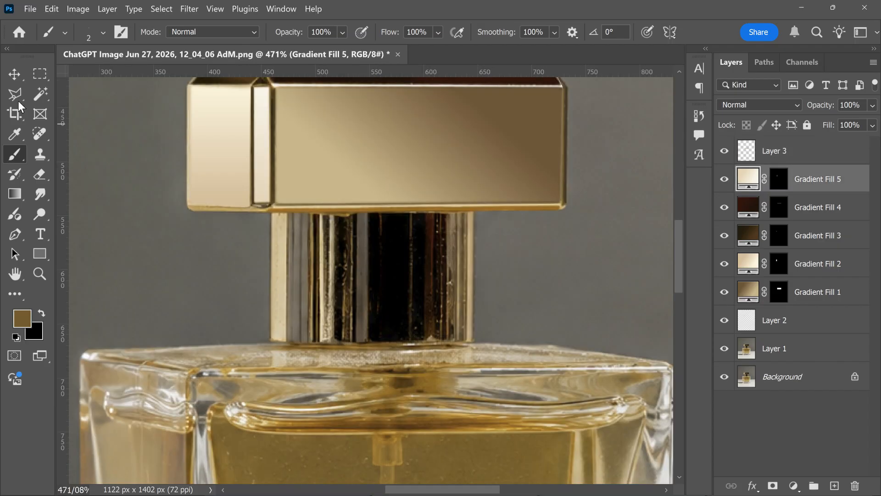
pyautogui.rightClick(15, 98)
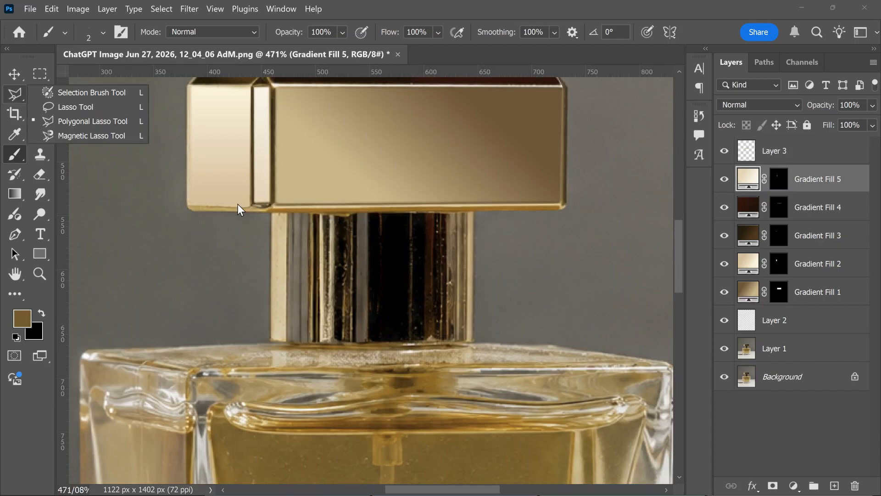
pyautogui.click(272, 214)
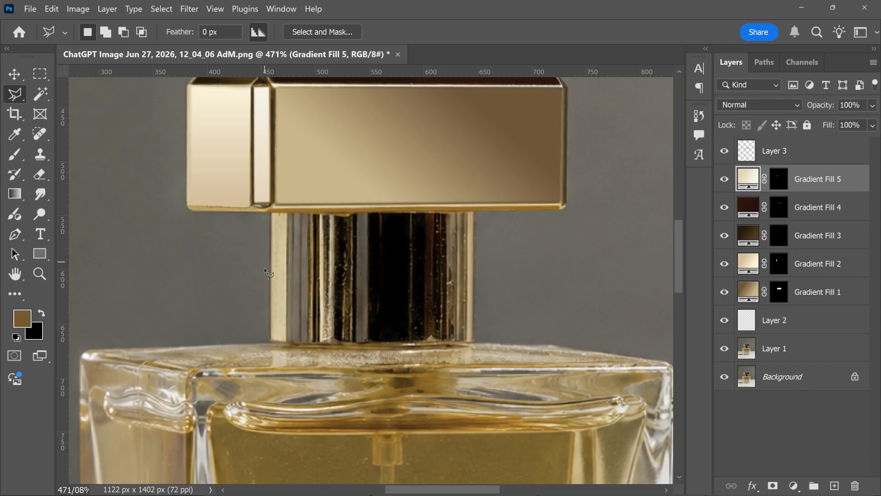
pyautogui.click(271, 340)
pyautogui.click(472, 342)
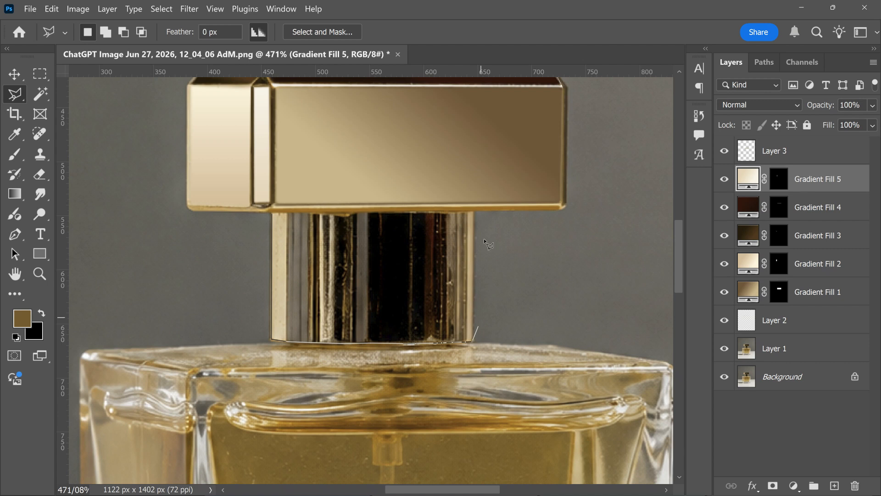
pyautogui.doubleClick(474, 212)
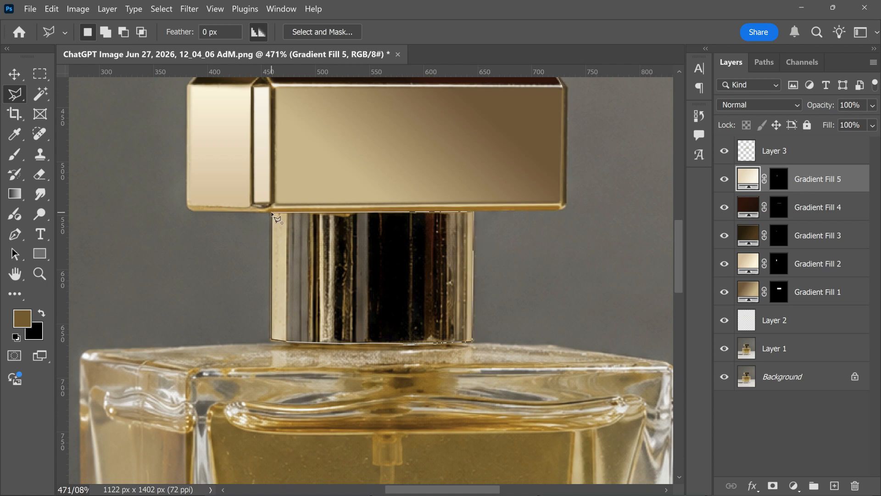
pyautogui.rightClick(340, 238)
pyautogui.click(370, 214)
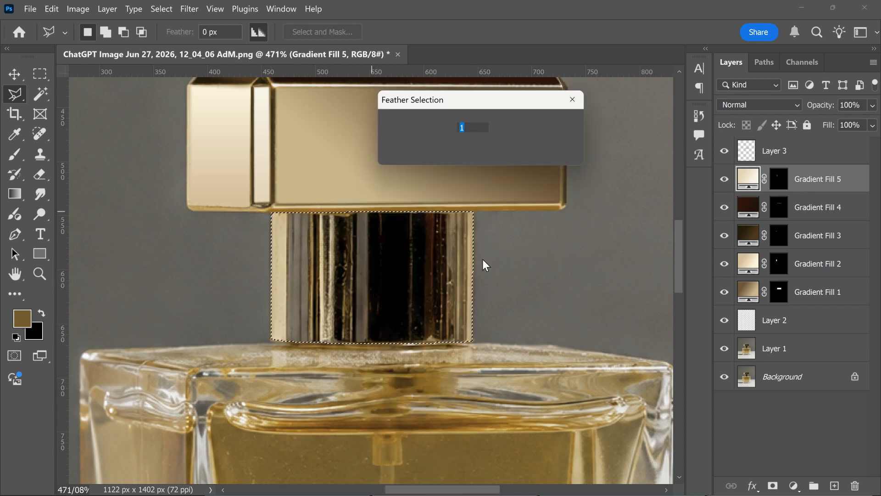
pyautogui.click(557, 122)
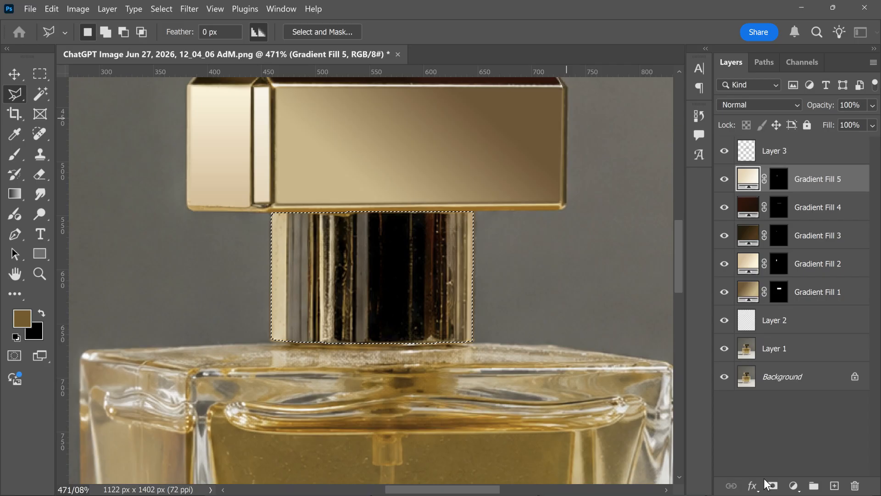
# Add a 0° linear gradient fill on the neck using a multi-stop gold, brown and cream gradient with a brown stop at 4%, and reverse it
pyautogui.click(794, 485)
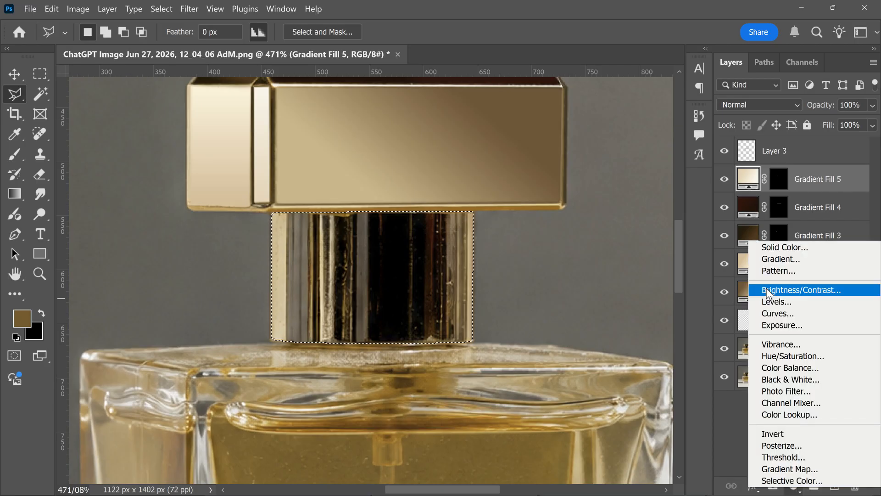
pyautogui.click(765, 260)
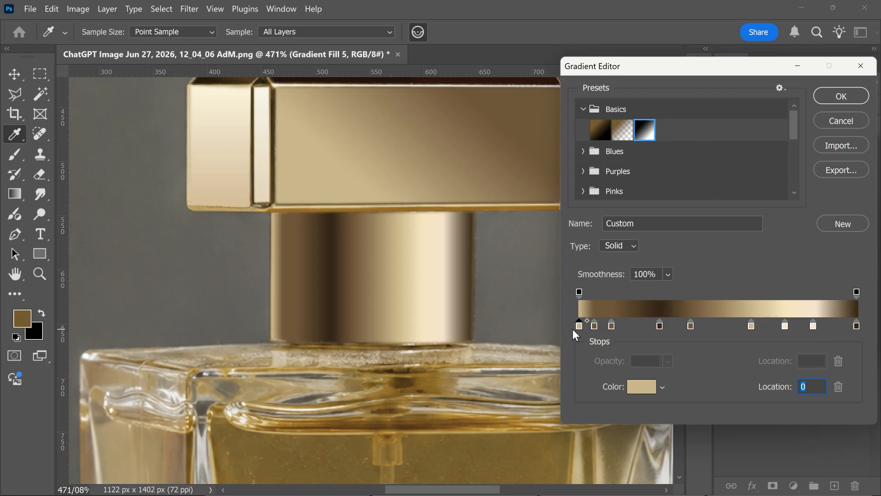
pyautogui.moveTo(595, 326); pyautogui.dragTo(590, 324)
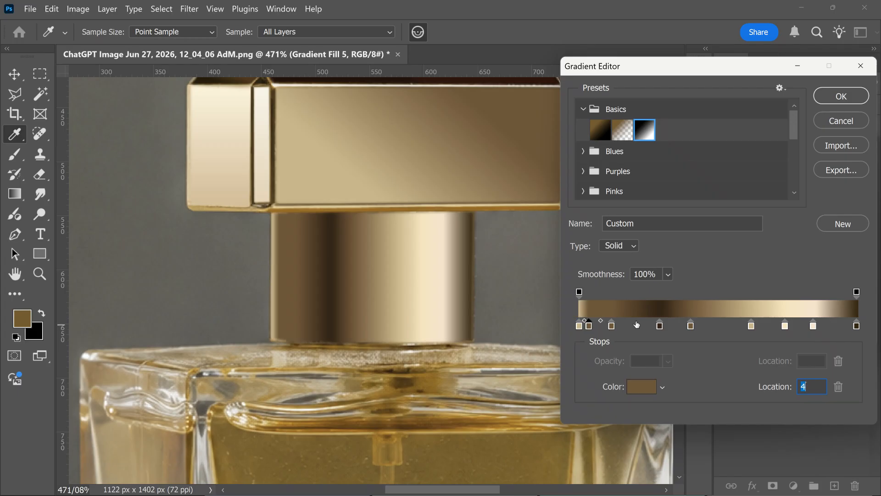
pyautogui.click(612, 325)
pyautogui.moveTo(619, 325); pyautogui.dragTo(618, 326)
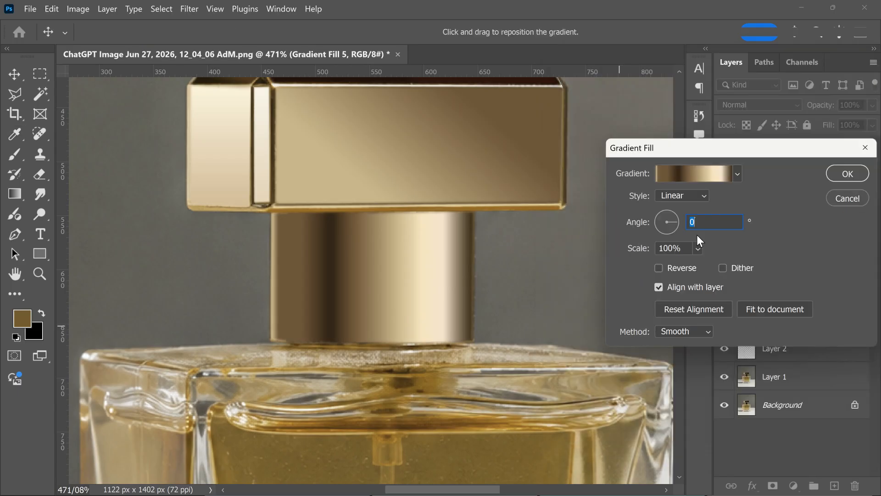
pyautogui.click(660, 268)
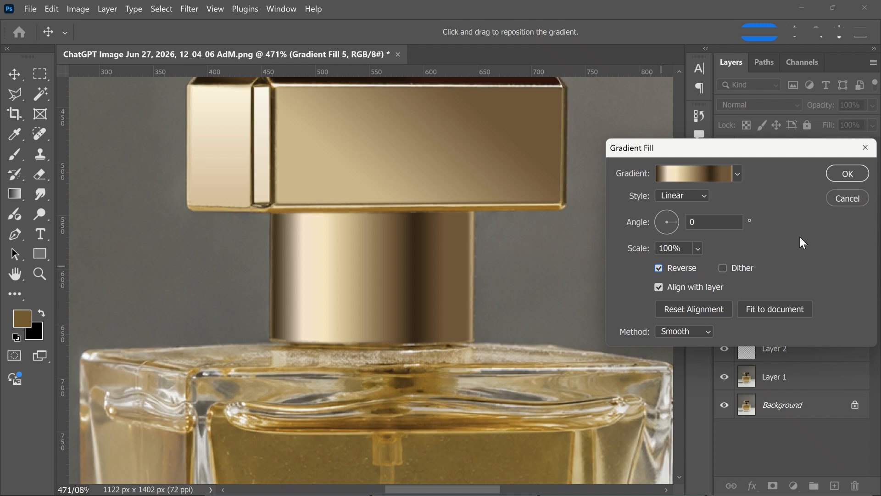
pyautogui.click(849, 175)
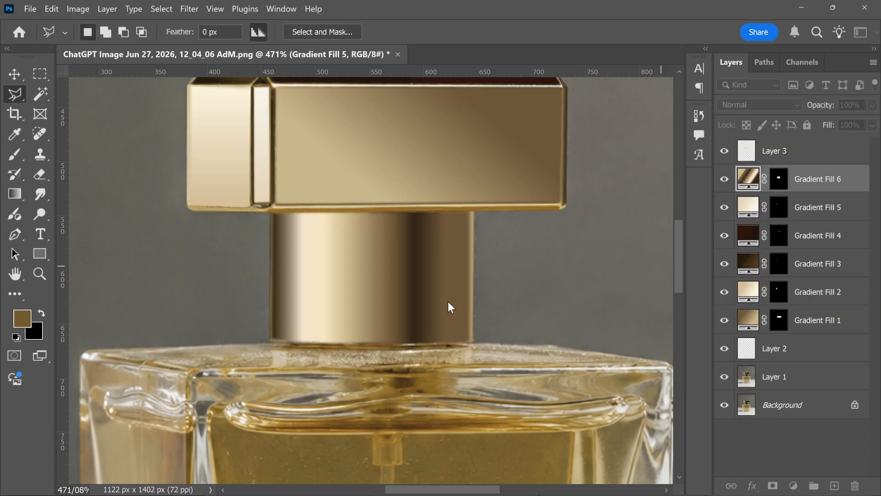
# Hide the textcher layer, then group Layer 3 and all six gradient fills under the name cap
pyautogui.scroll(-5, 448, 300)
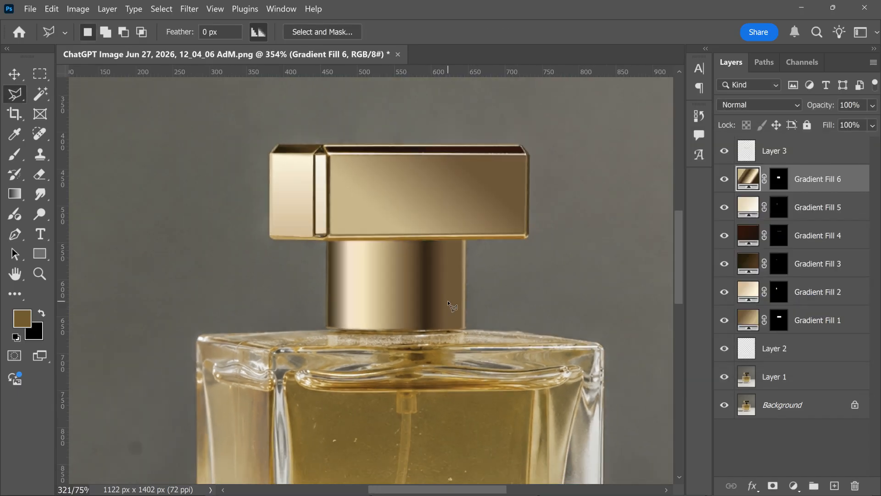
pyautogui.scroll(-3, 448, 301)
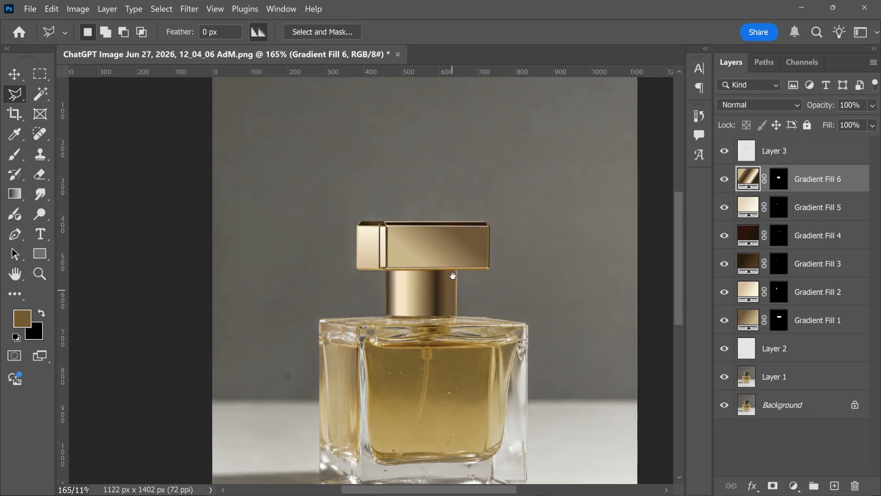
pyautogui.moveTo(452, 275); pyautogui.dragTo(459, 228)
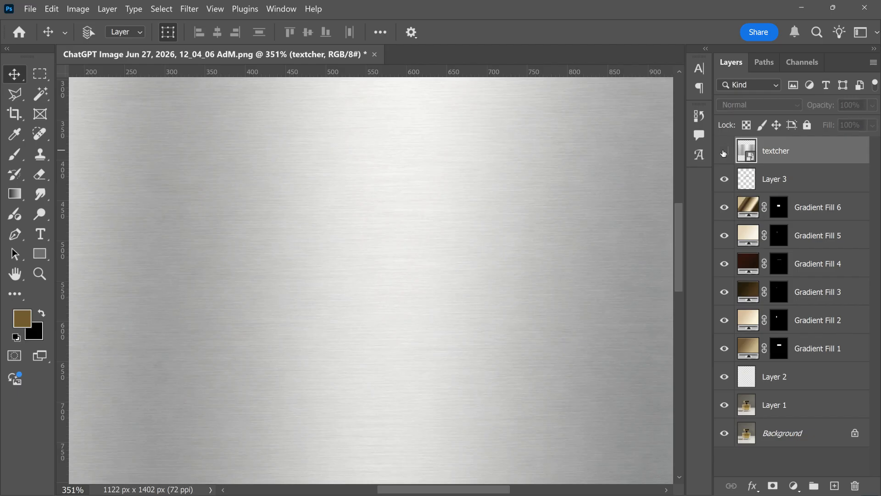
pyautogui.click(724, 152)
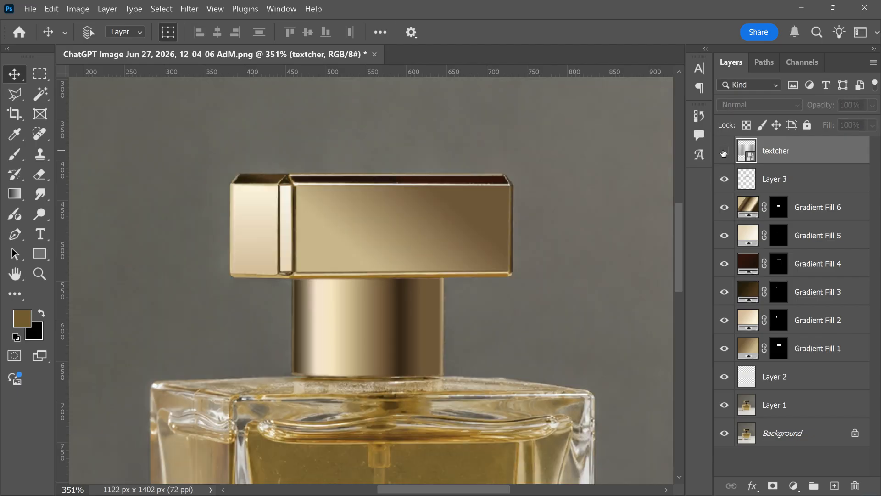
pyautogui.click(779, 178)
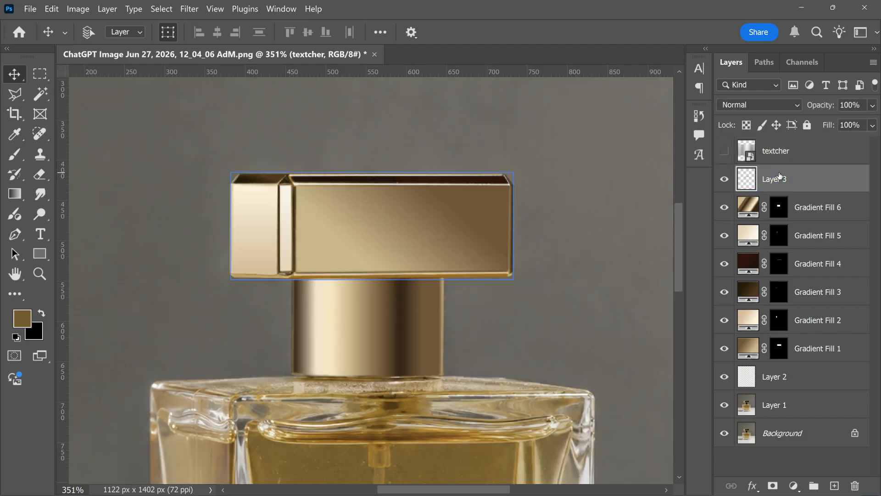
pyautogui.keyDown('shift'); pyautogui.click(824, 349); pyautogui.keyUp('shift')
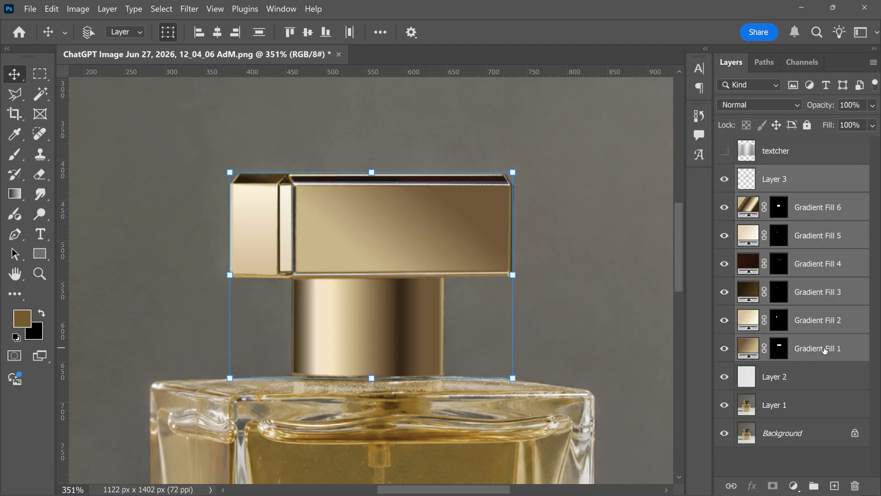
pyautogui.hotkey('ctrl', 'g')
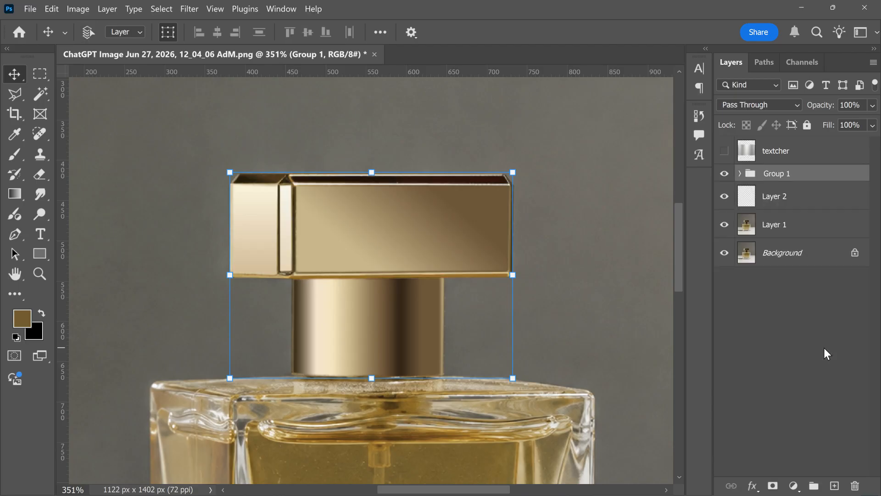
pyautogui.doubleClick(778, 173)
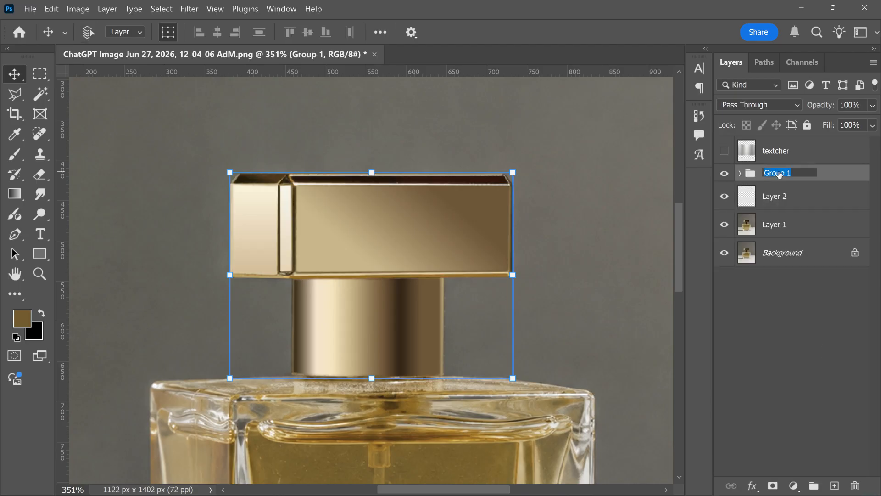
pyautogui.write('cap')
pyautogui.press('Return')
# Show the textcher layer clipped to the cap group and blend it with Color Burn at 33% opacity
pyautogui.click(723, 152)
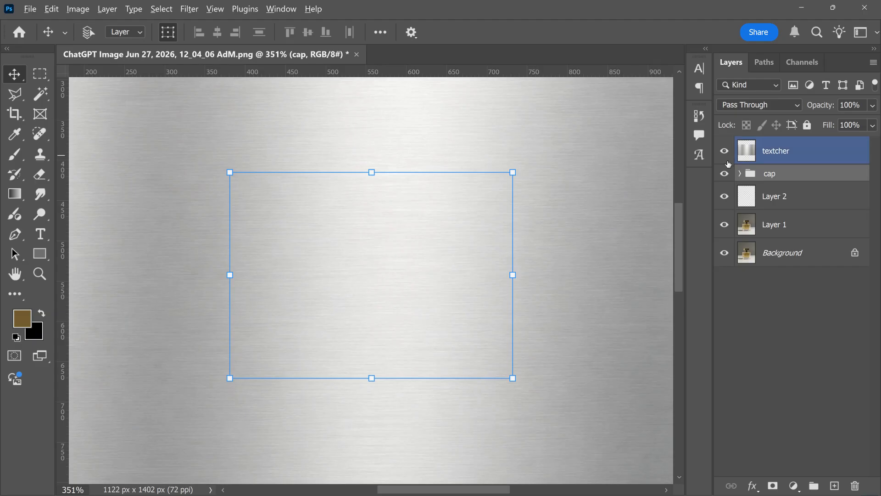
pyautogui.keyDown('alt'); pyautogui.click(744, 160); pyautogui.keyUp('alt')
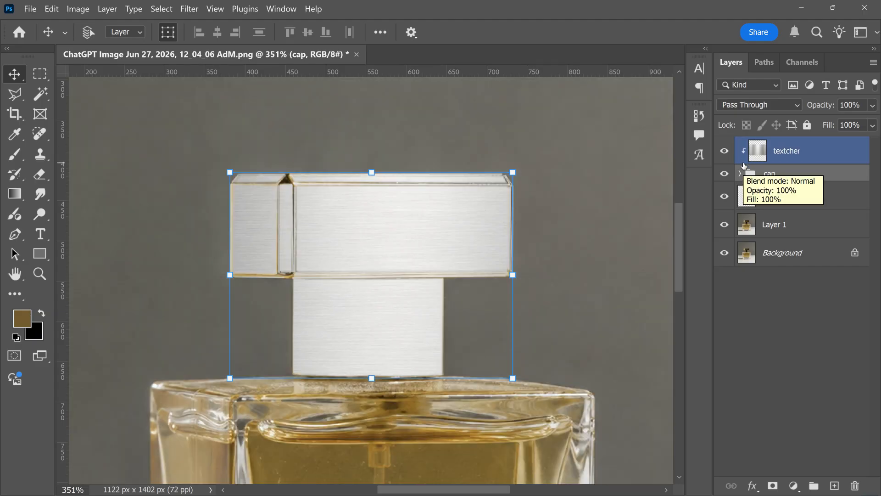
pyautogui.click(759, 105)
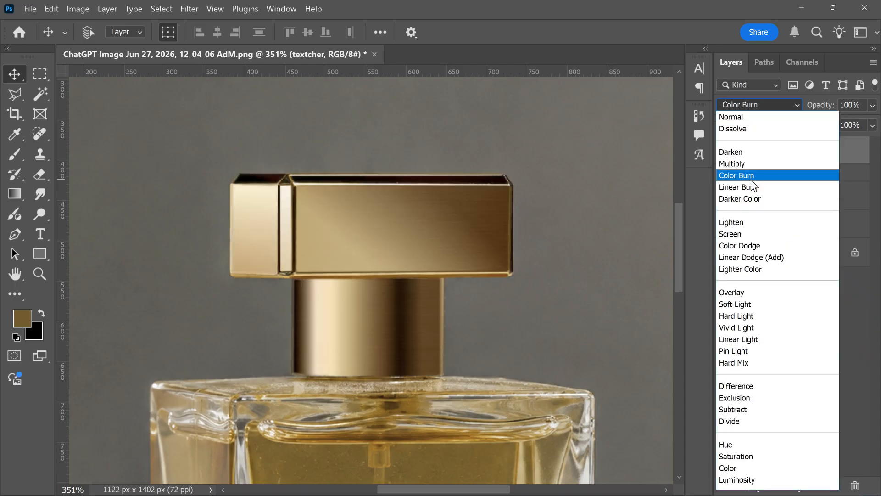
pyautogui.click(750, 179)
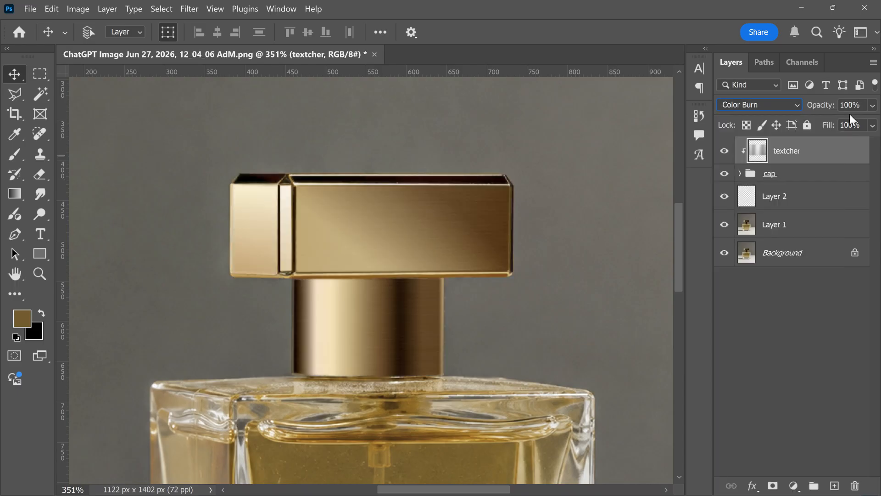
pyautogui.click(872, 105)
pyautogui.moveTo(873, 121); pyautogui.dragTo(831, 121)
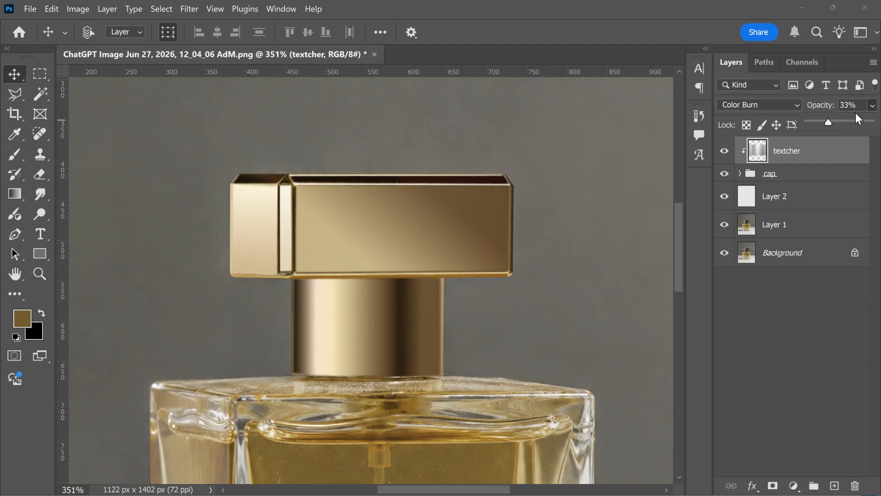
pyautogui.click(802, 321)
pyautogui.click(798, 323)
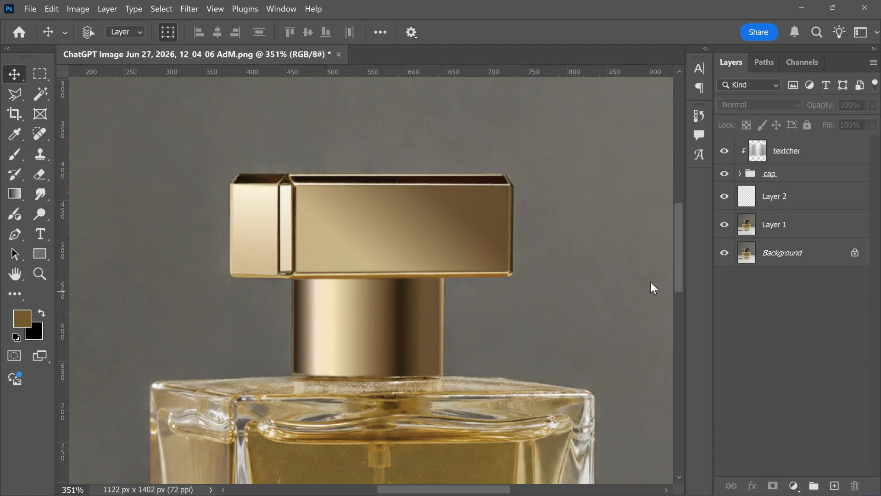
# Add a new empty layer on top of the stack and choose the Spot Healing Brush for retouching the bottle's liquid
pyautogui.scroll(-1, 550, 278)
pyautogui.scroll(-5, 546, 277)
pyautogui.click(834, 485)
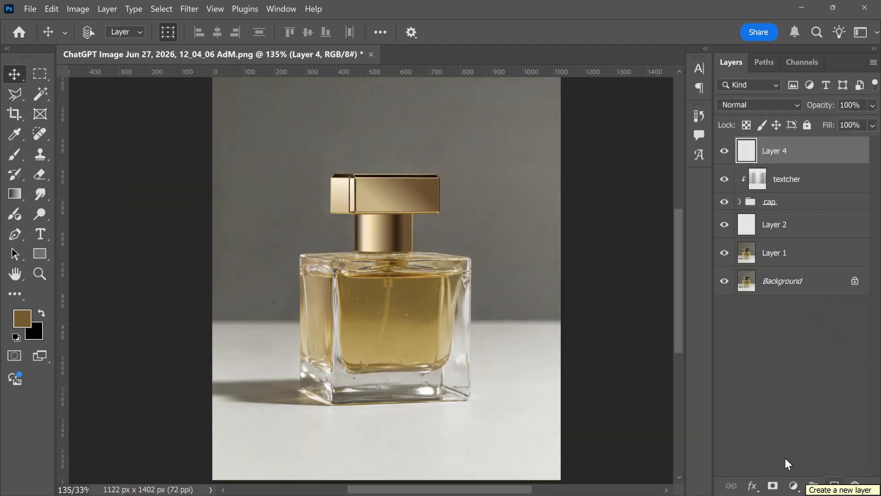
pyautogui.scroll(3, 360, 323)
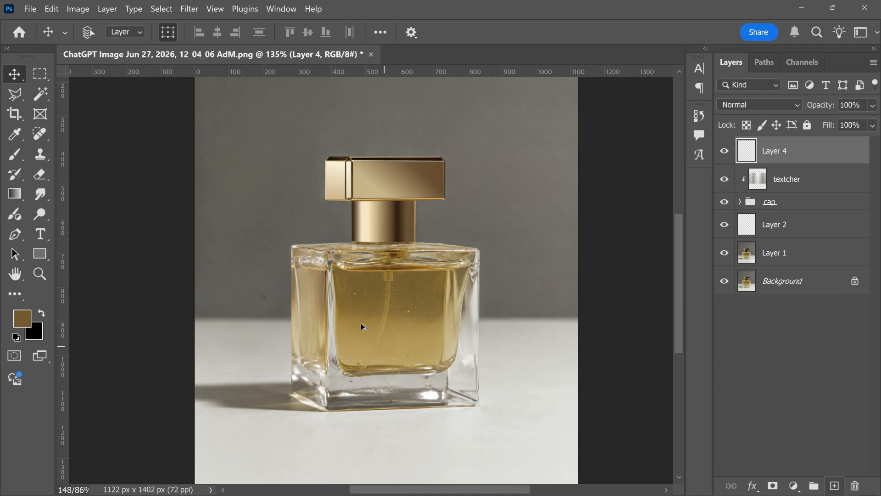
pyautogui.scroll(4, 395, 289)
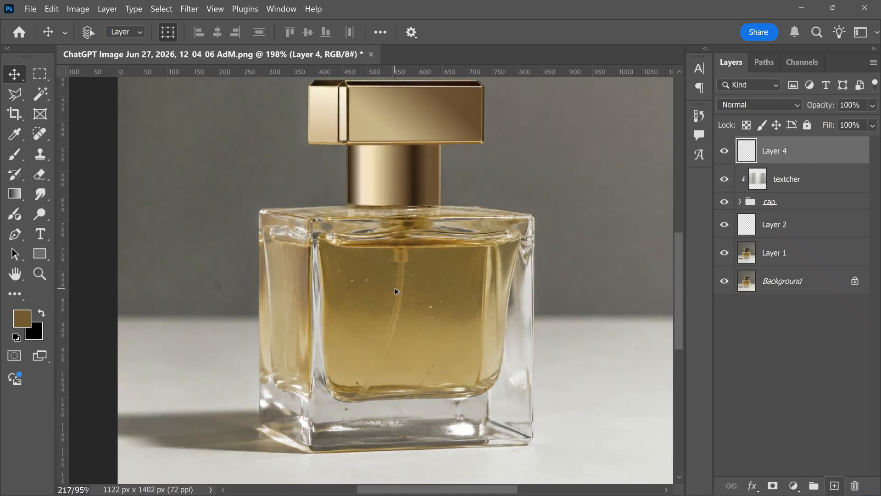
pyautogui.scroll(1, 395, 290)
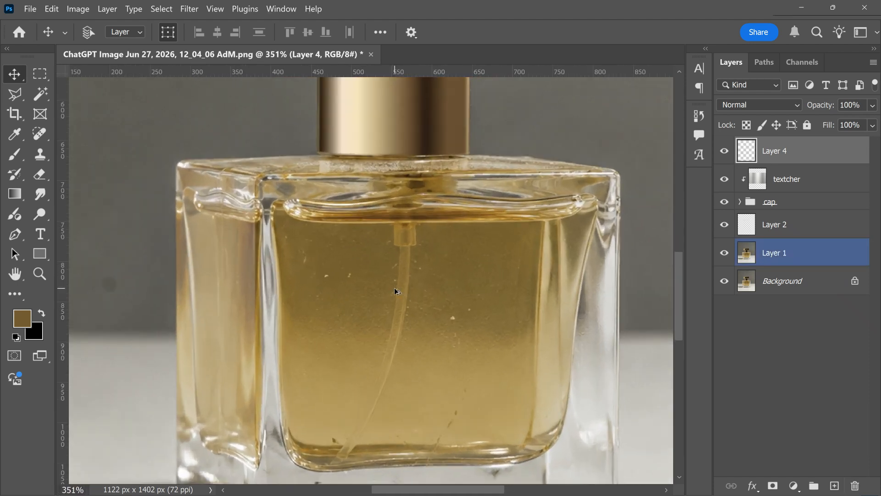
pyautogui.moveTo(423, 309); pyautogui.dragTo(413, 252)
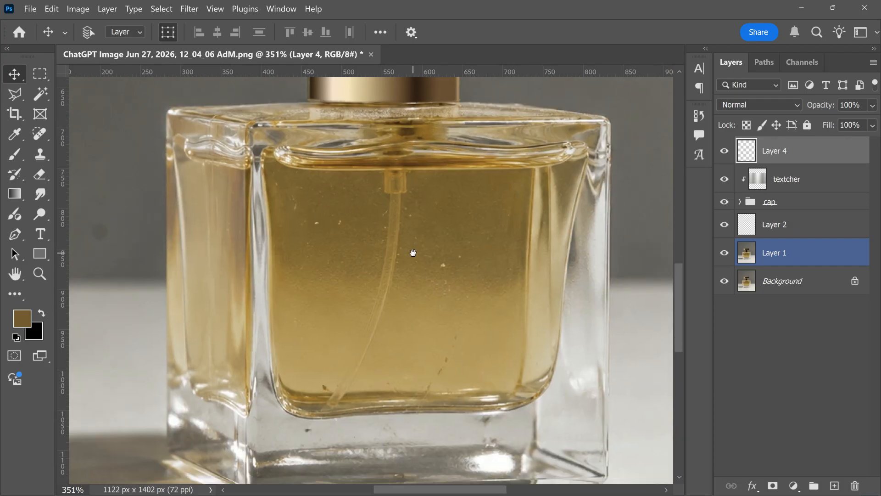
pyautogui.click(30, 134)
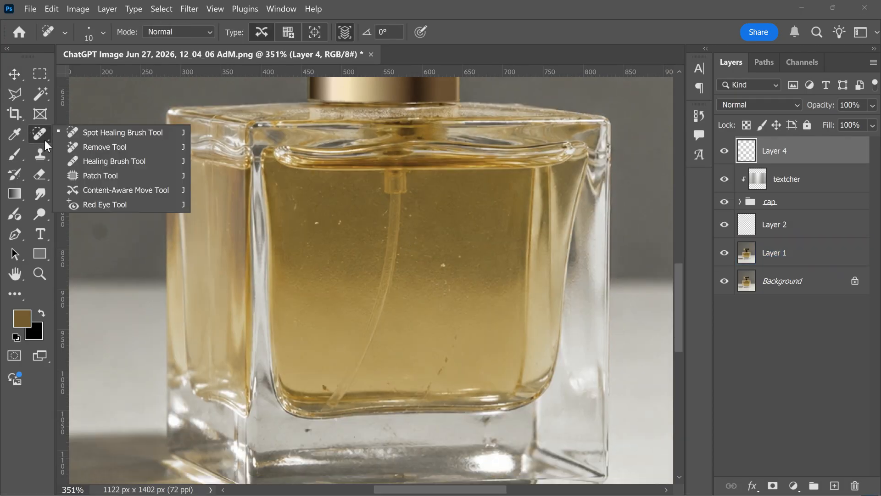
pyautogui.click(71, 136)
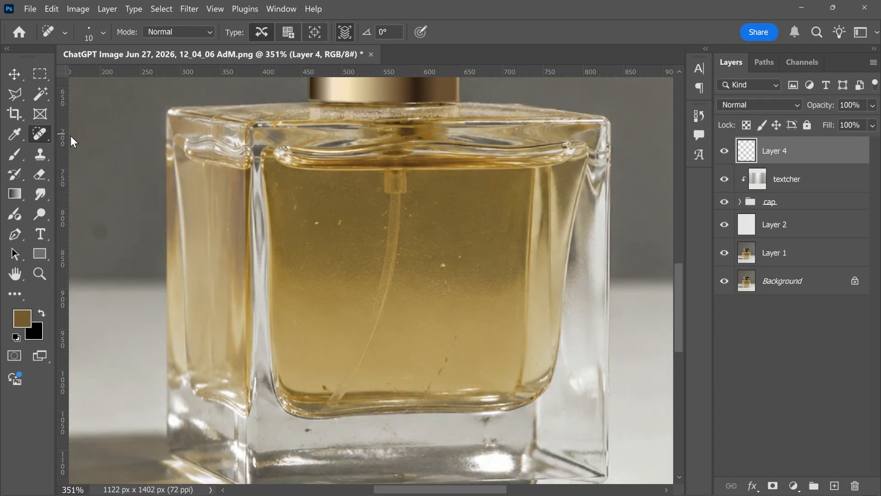
# Heal the light specks in the upper liquid around the dip tube with a 10 px Spot Healing Brush
pyautogui.click(317, 223)
pyautogui.click(339, 223)
pyautogui.click(406, 209)
pyautogui.click(384, 230)
pyautogui.moveTo(294, 197); pyautogui.dragTo(295, 206)
pyautogui.click(309, 243)
pyautogui.click(307, 221)
# Reduce the healing brush to 8 px and clean the fine specks around the dip tube, in the liquid's left half and on the side face
pyautogui.scroll(8, 346, 213)
pyautogui.press('[')
pyautogui.press('[')
pyautogui.click(464, 287)
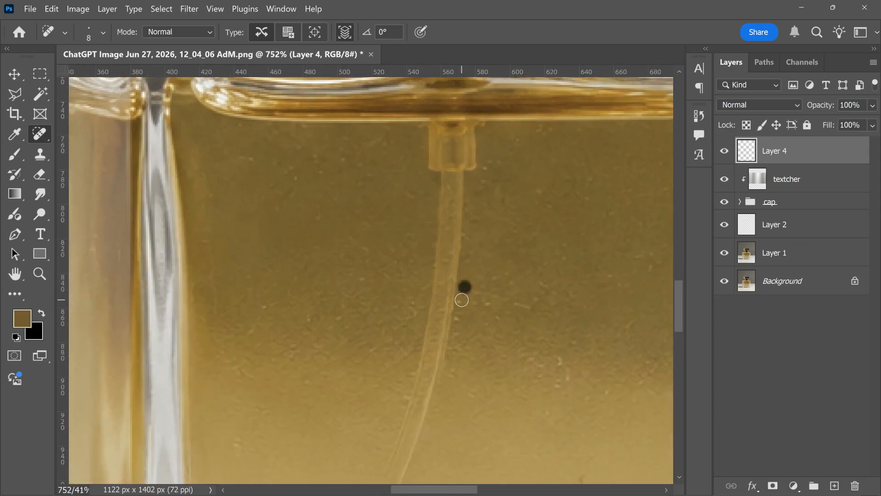
pyautogui.click(492, 310)
pyautogui.click(460, 318)
pyautogui.click(288, 172)
pyautogui.click(314, 155)
pyautogui.click(343, 159)
pyautogui.click(485, 166)
pyautogui.click(485, 180)
pyautogui.click(346, 304)
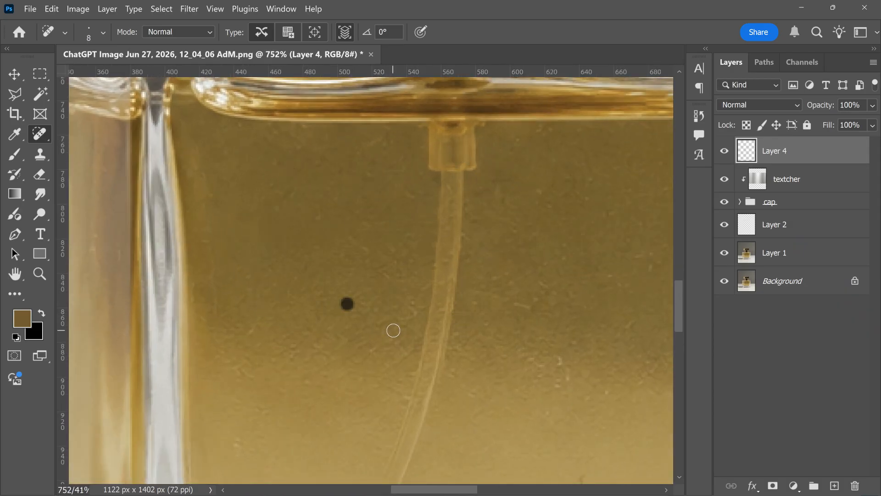
pyautogui.click(523, 305)
pyautogui.click(568, 378)
pyautogui.click(286, 202)
pyautogui.click(211, 242)
pyautogui.click(95, 244)
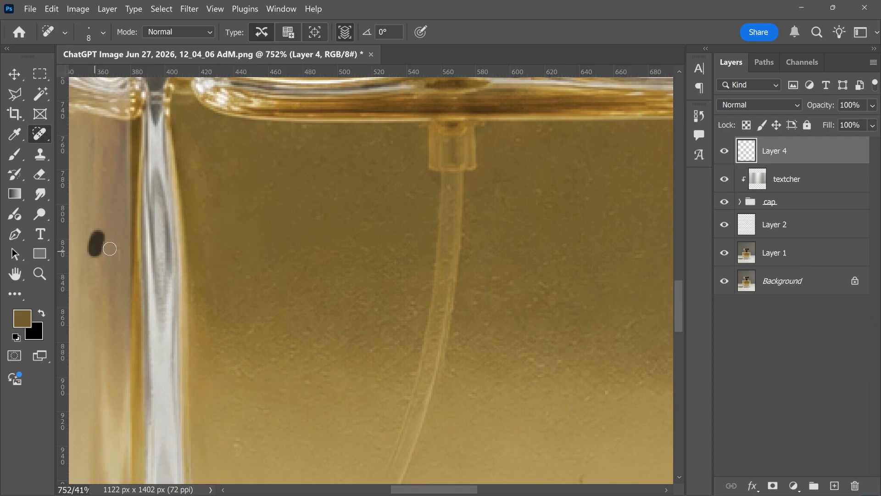
pyautogui.click(253, 334)
pyautogui.moveTo(239, 452); pyautogui.dragTo(236, 439)
pyautogui.click(297, 150)
pyautogui.click(368, 175)
pyautogui.moveTo(366, 251); pyautogui.dragTo(355, 238)
pyautogui.click(271, 186)
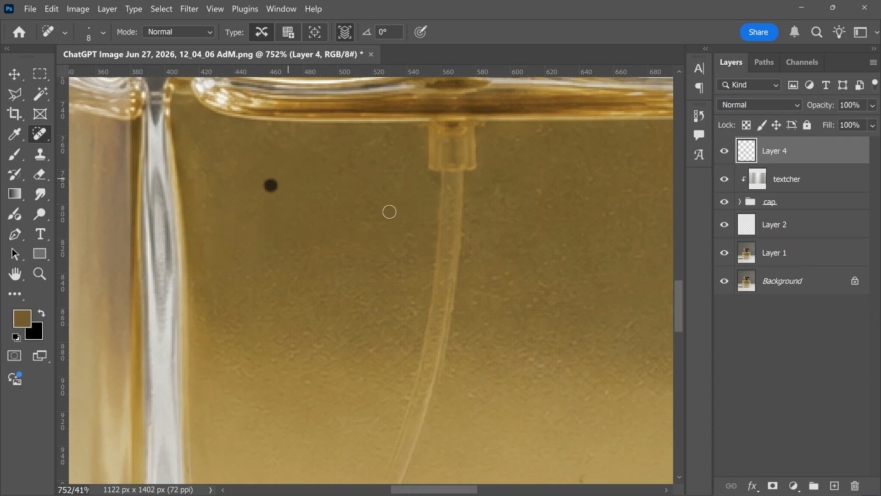
# Heal the remaining specks in the liquid to the right of the dip tube and down toward the bottle's base
pyautogui.moveTo(413, 213); pyautogui.dragTo(288, 210)
pyautogui.click(485, 210)
pyautogui.click(555, 210)
pyautogui.click(393, 136)
pyautogui.click(417, 278)
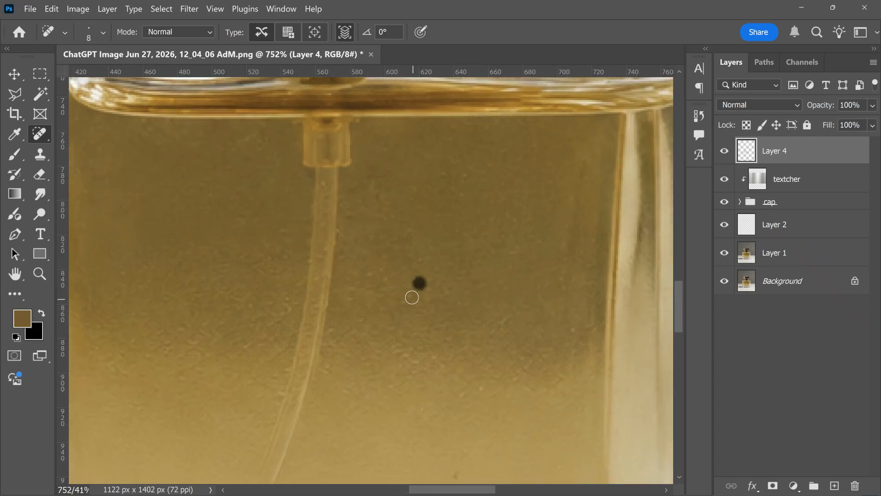
pyautogui.click(502, 320)
pyautogui.click(483, 391)
pyautogui.moveTo(470, 301); pyautogui.dragTo(528, 142)
pyautogui.moveTo(514, 237); pyautogui.dragTo(490, 282)
pyautogui.moveTo(473, 300)
pyautogui.mouseDown()
pyautogui.moveTo(460, 326)
pyautogui.moveTo(449, 310)
pyautogui.mouseUp()
pyautogui.click(416, 287)
pyautogui.click(582, 277)
pyautogui.moveTo(625, 254); pyautogui.dragTo(636, 238)
pyautogui.click(539, 236)
pyautogui.click(389, 306)
pyautogui.click(387, 285)
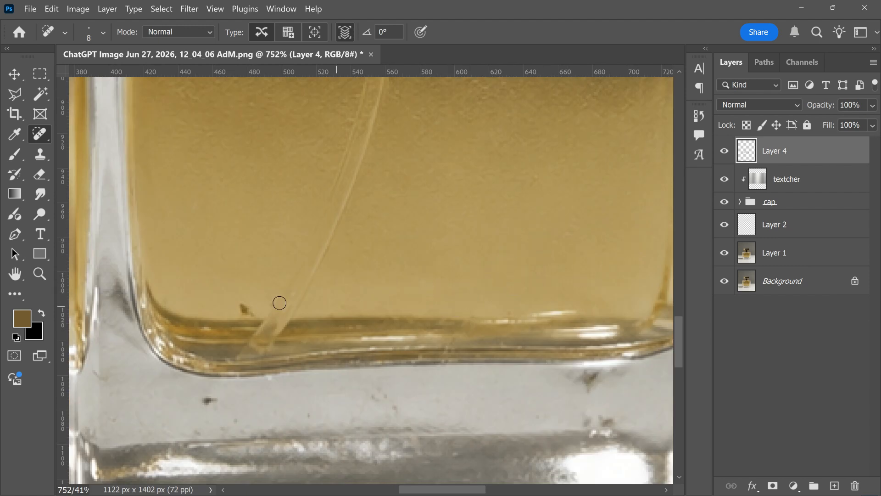
# Heal the dark speck at the bottom of the liquid and the dark smudges in the right part of the clear glass base
pyautogui.click(246, 309)
pyautogui.moveTo(573, 373); pyautogui.dragTo(601, 376)
pyautogui.click(586, 421)
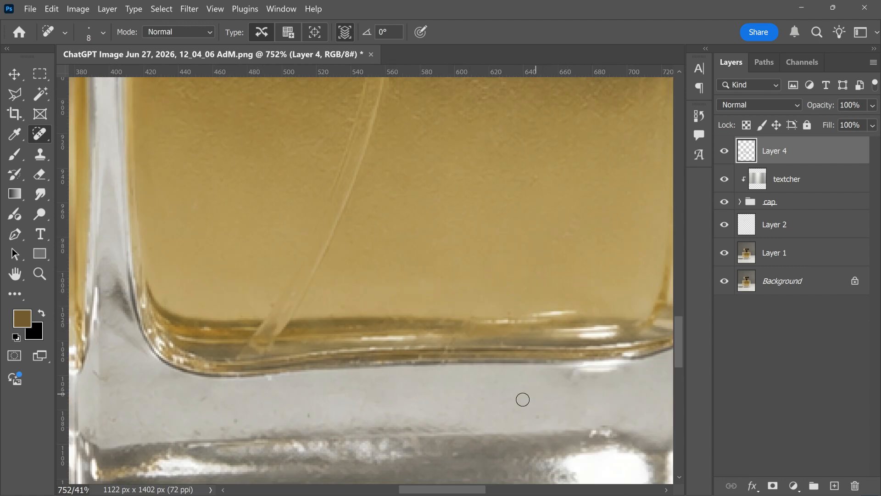
# Clean the remaining fine specks and faint marks across the clear glass band beneath the liquid
pyautogui.click(245, 426)
pyautogui.click(223, 430)
pyautogui.click(206, 397)
pyautogui.moveTo(94, 369); pyautogui.dragTo(112, 378)
pyautogui.click(197, 431)
pyautogui.moveTo(146, 429); pyautogui.dragTo(119, 411)
pyautogui.moveTo(329, 394); pyautogui.dragTo(351, 387)
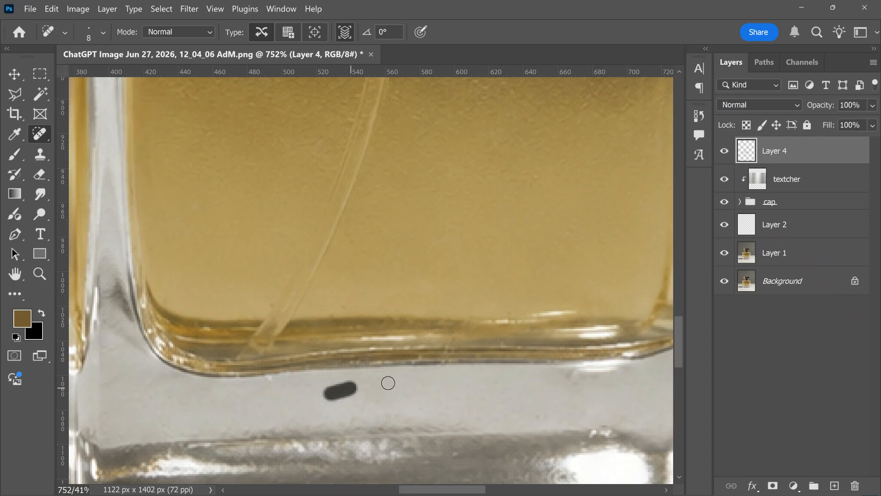
pyautogui.moveTo(572, 375)
pyautogui.mouseDown()
pyautogui.moveTo(376, 364)
pyautogui.moveTo(533, 366)
pyautogui.mouseUp()
# Compare the bottle with and without the healing on Layer 4
pyautogui.scroll(-5, 376, 383)
pyautogui.scroll(-6, 410, 389)
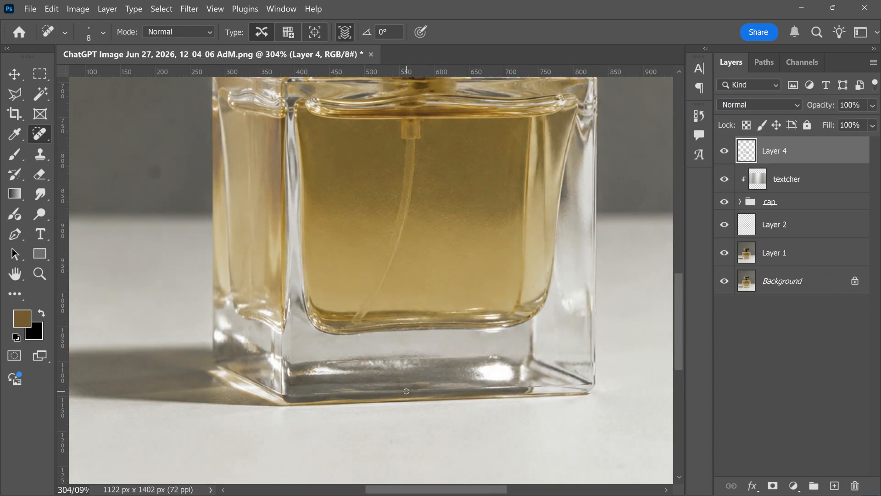
pyautogui.moveTo(410, 389); pyautogui.dragTo(377, 447)
pyautogui.click(723, 150)
pyautogui.click(723, 151)
pyautogui.scroll(-3, 331, 290)
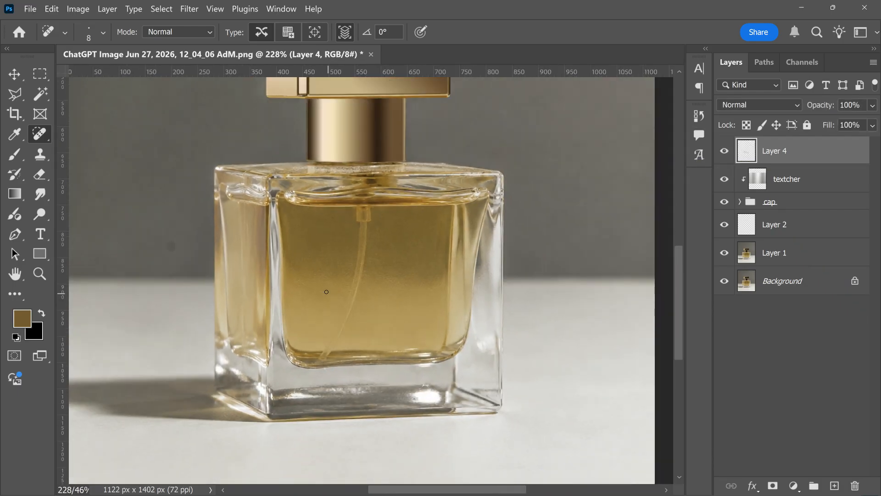
pyautogui.moveTo(333, 289); pyautogui.dragTo(327, 317)
pyautogui.scroll(-2, 340, 289)
# Enlarge the Spot Healing Brush to 35 px and heal the dark spot on the grey wall left of the bottle
pyautogui.press(']')
pyautogui.press(']')
pyautogui.press(']')
pyautogui.press(']')
pyautogui.press(']')
pyautogui.press(']')
pyautogui.press(']')
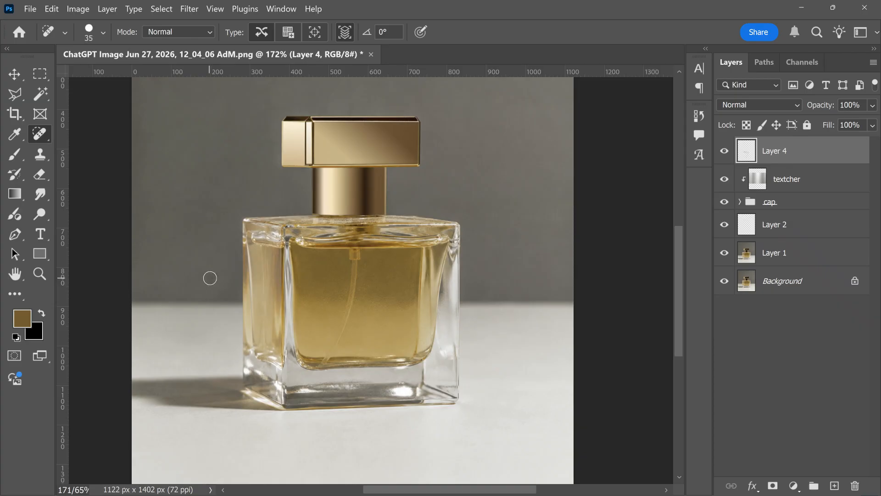
# Show only Layer 1 to compare it with the retouched bottle, and restore the visibility of all layers
pyautogui.scroll(-2, 233, 317)
pyautogui.keyDown('alt'); pyautogui.click(725, 253); pyautogui.keyUp('alt')
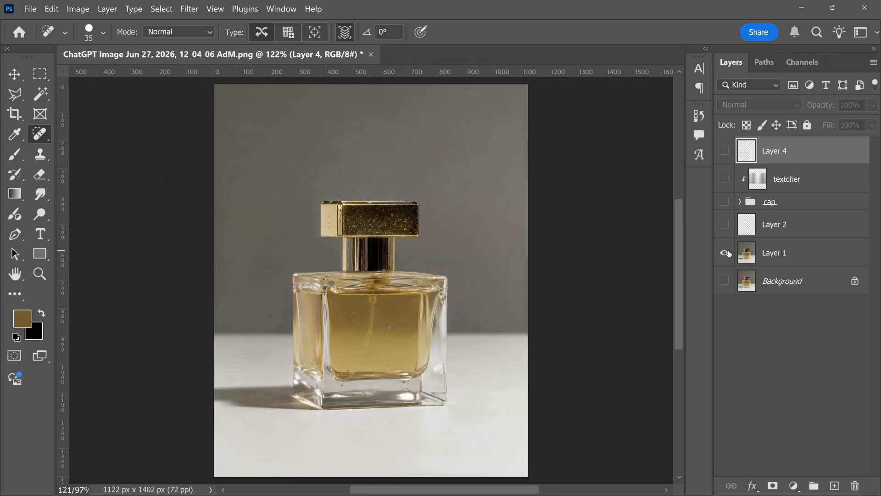
pyautogui.keyDown('alt'); pyautogui.click(726, 253); pyautogui.keyUp('alt')
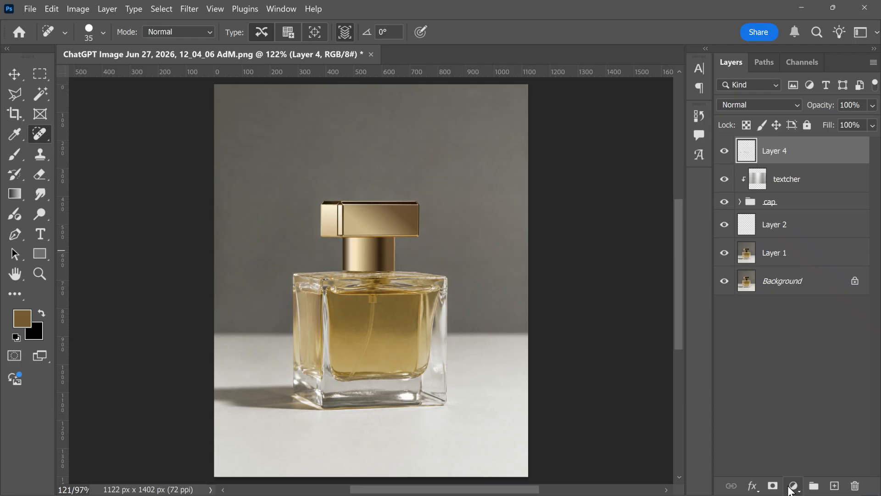
# Add a Curves adjustment layer on top that slightly lifts the highlights while a second point holds the shadows down
pyautogui.click(794, 486)
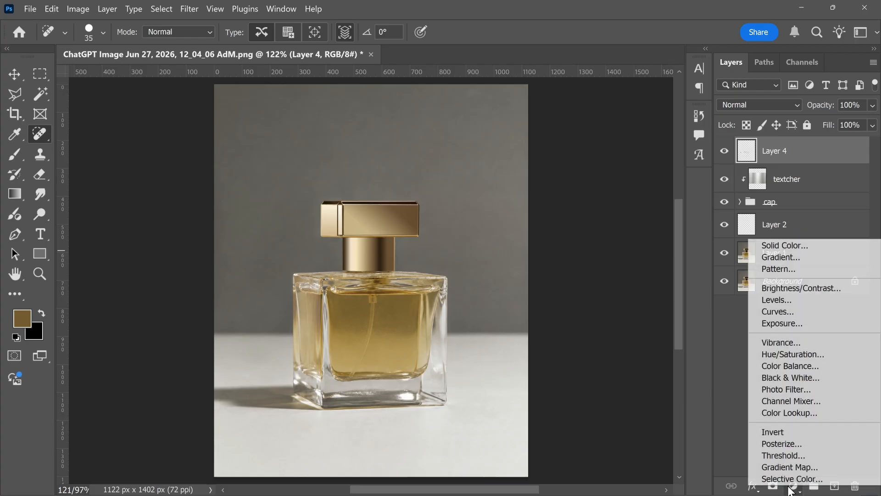
pyautogui.click(799, 315)
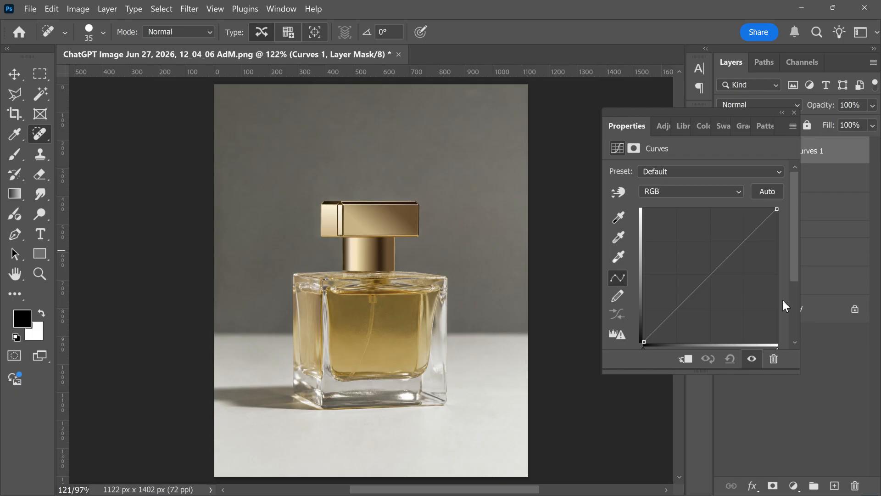
pyautogui.click(738, 241)
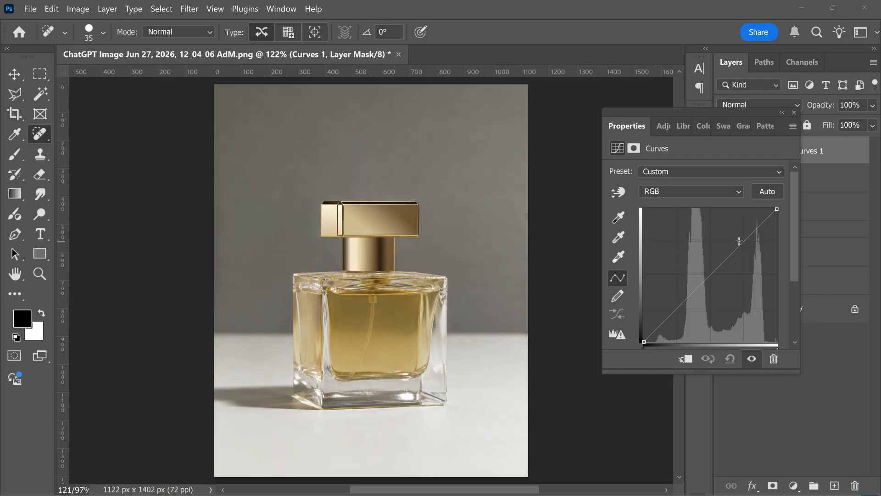
pyautogui.moveTo(739, 241); pyautogui.dragTo(741, 237)
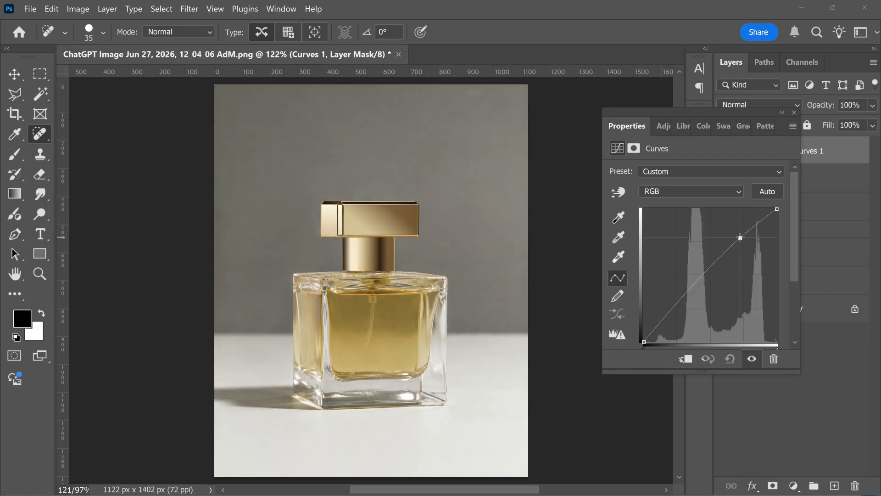
pyautogui.click(674, 309)
pyautogui.moveTo(674, 308); pyautogui.dragTo(677, 309)
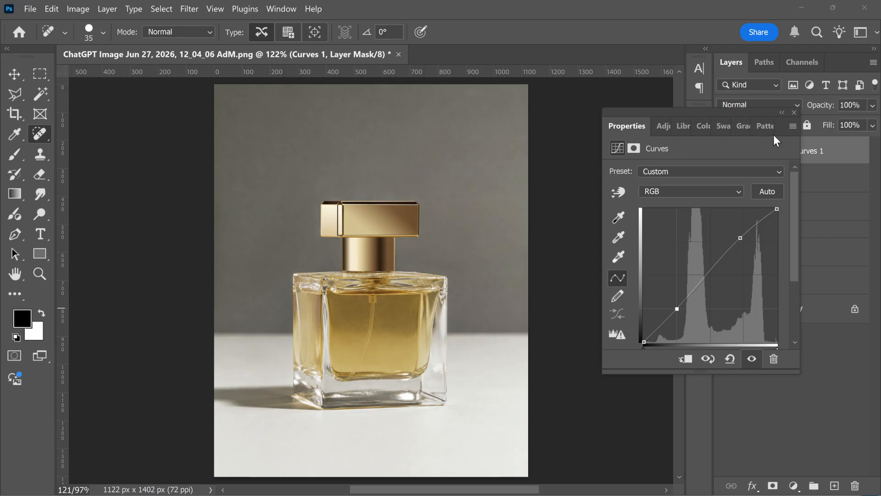
pyautogui.click(782, 112)
pyautogui.moveTo(604, 119); pyautogui.dragTo(693, 191)
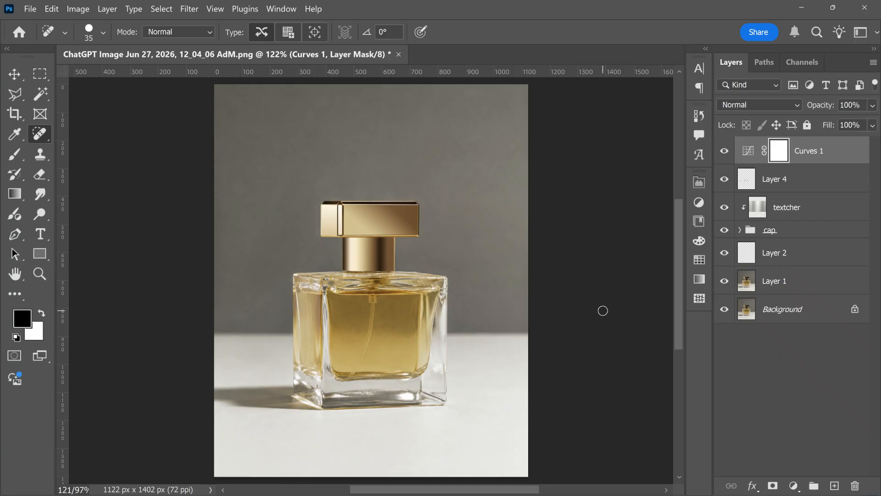
# Stamp all visible layers into a new top layer and fine-tune its light settings with the Camera Raw Filter
pyautogui.hotkey('ctrl', 'shift', 'alt', 'e')
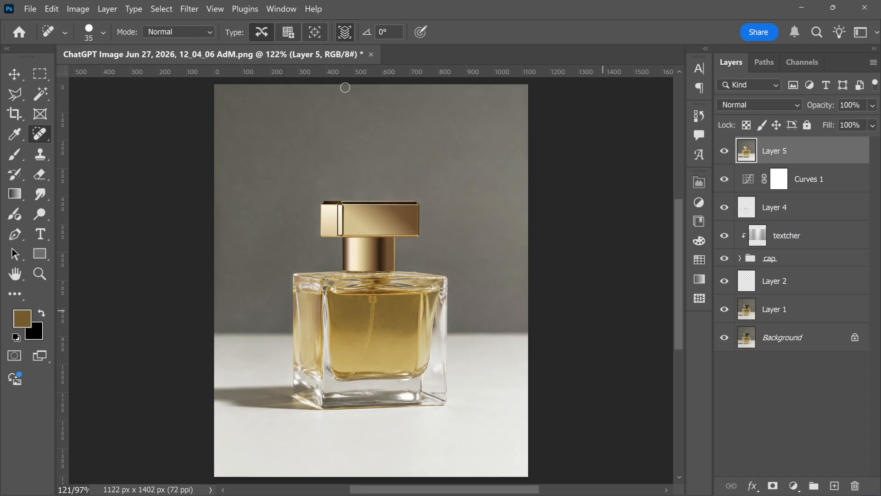
pyautogui.click(192, 7)
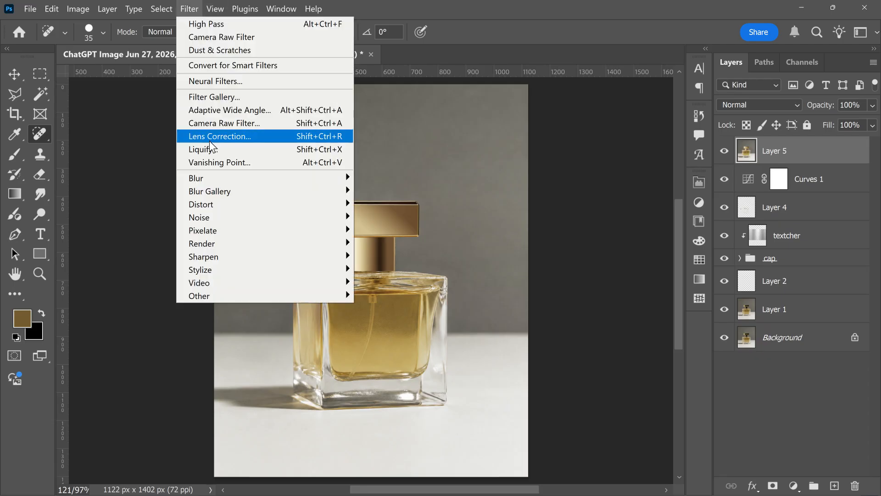
pyautogui.click(214, 126)
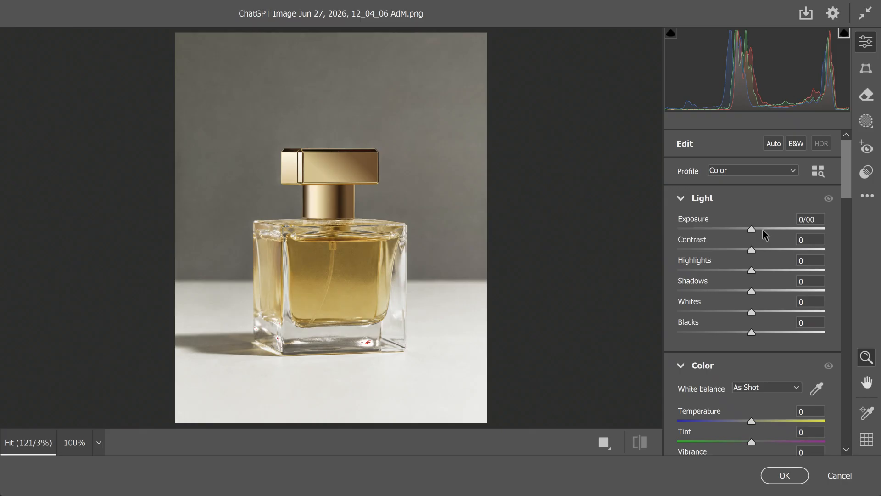
pyautogui.moveTo(755, 230); pyautogui.dragTo(730, 271)
pyautogui.moveTo(751, 312); pyautogui.dragTo(762, 297)
pyautogui.scroll(-5, 740, 348)
pyautogui.click(782, 475)
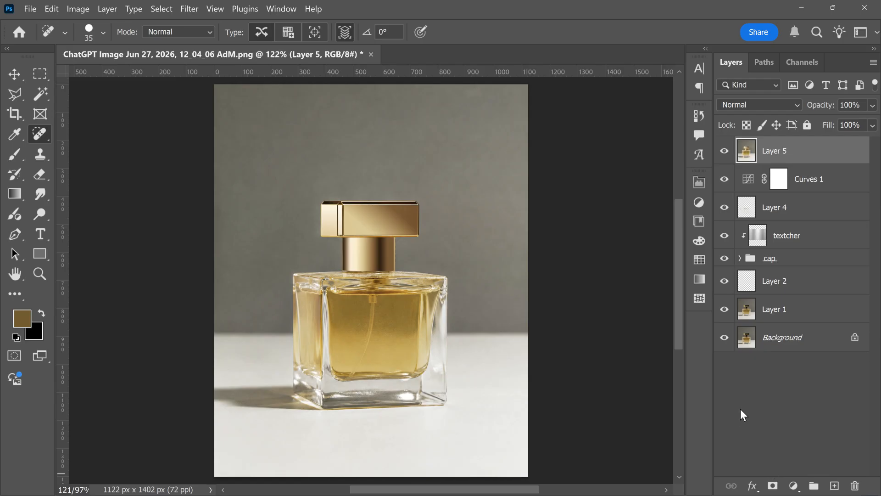
# Show only the Background layer to compare the original photo with the final retouch, and restore all layers
pyautogui.keyDown('alt'); pyautogui.click(725, 338); pyautogui.keyUp('alt')
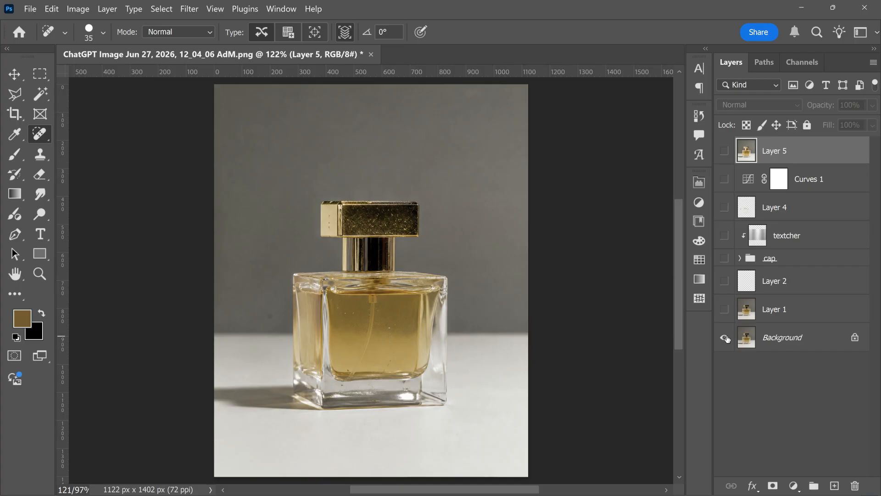
pyautogui.keyDown('alt'); pyautogui.click(725, 338); pyautogui.keyUp('alt')
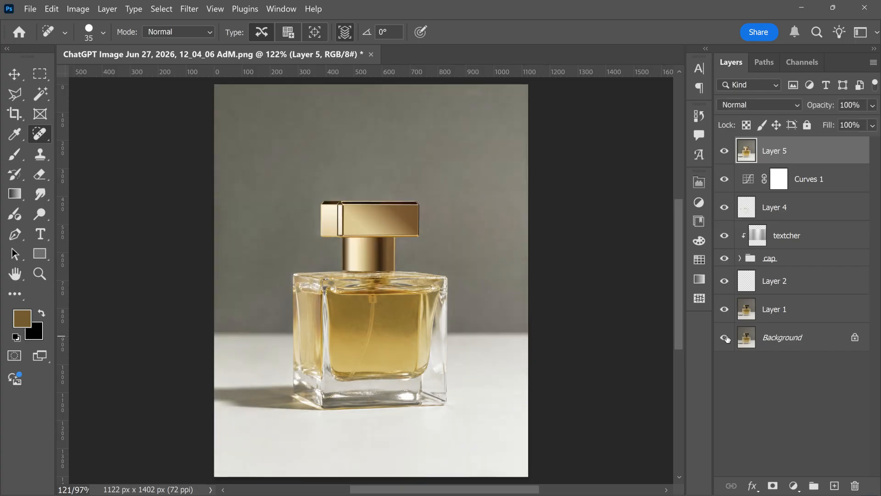